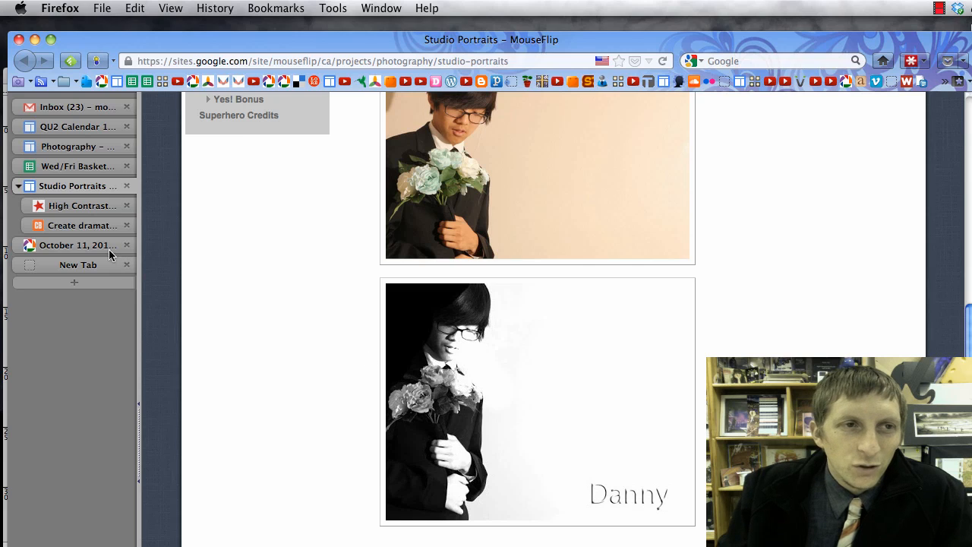
- View the portrait photo in the October 11, 2012 Picasa album and check the actions offered for it
click(68, 244)
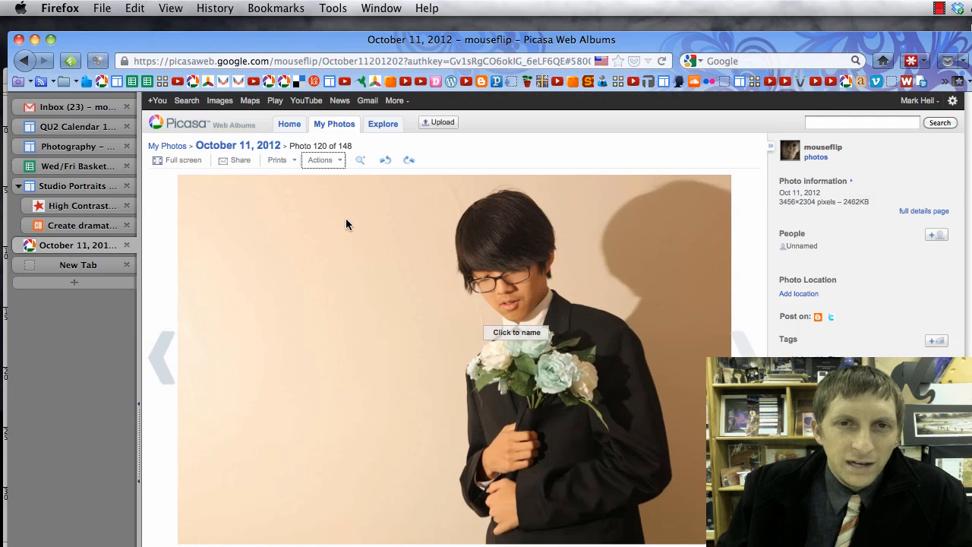
click(331, 163)
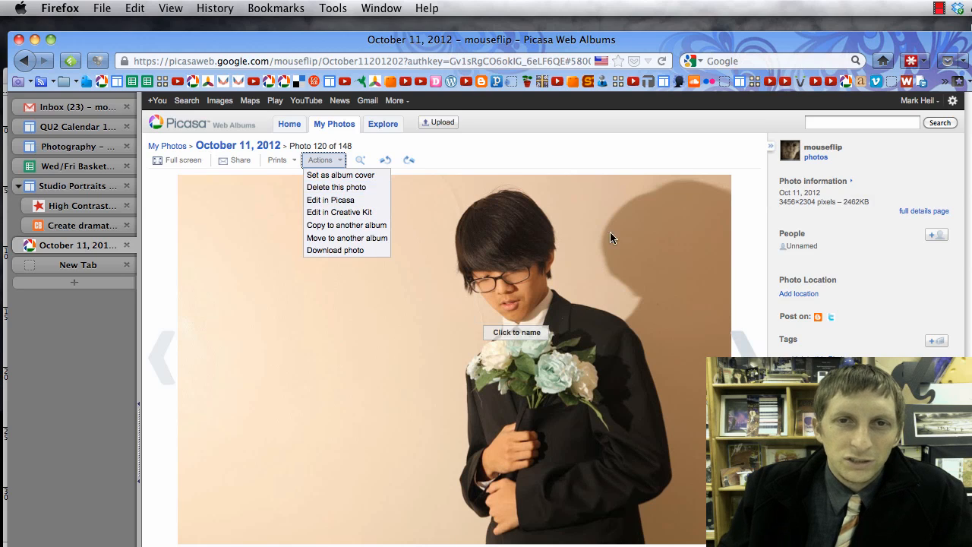
click(586, 154)
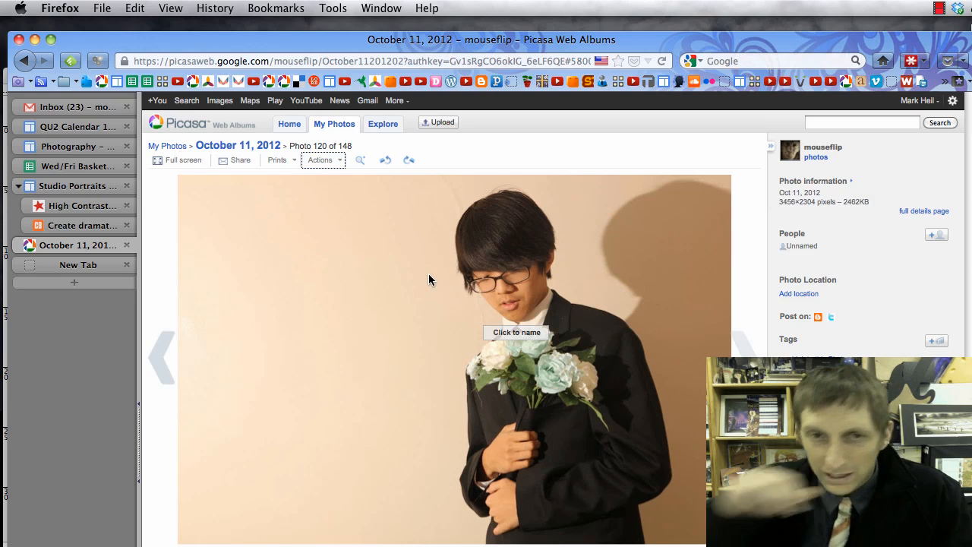
- Switch to Photoshop and flip the canvas of IMG_8926.JPG horizontally
key(super+Tab)
key(super+Tab)
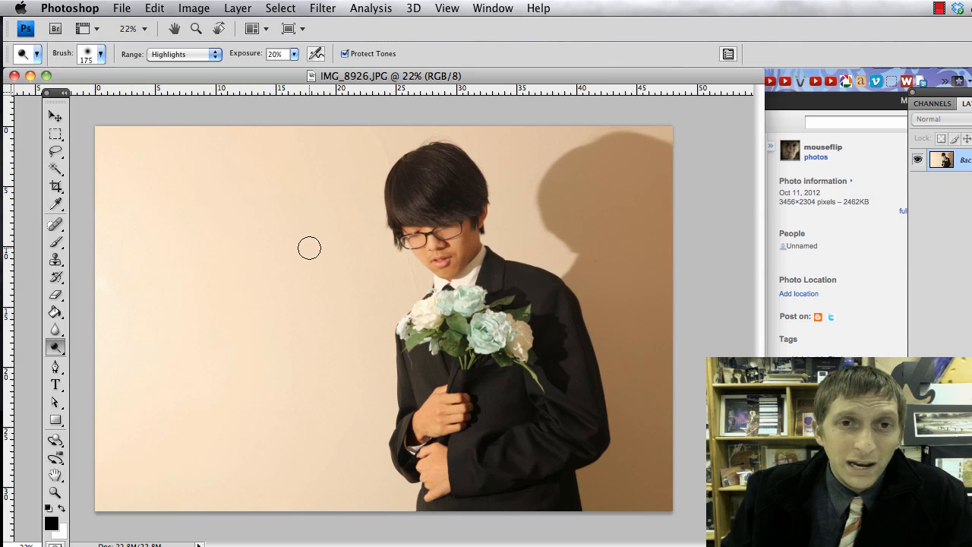
click(195, 9)
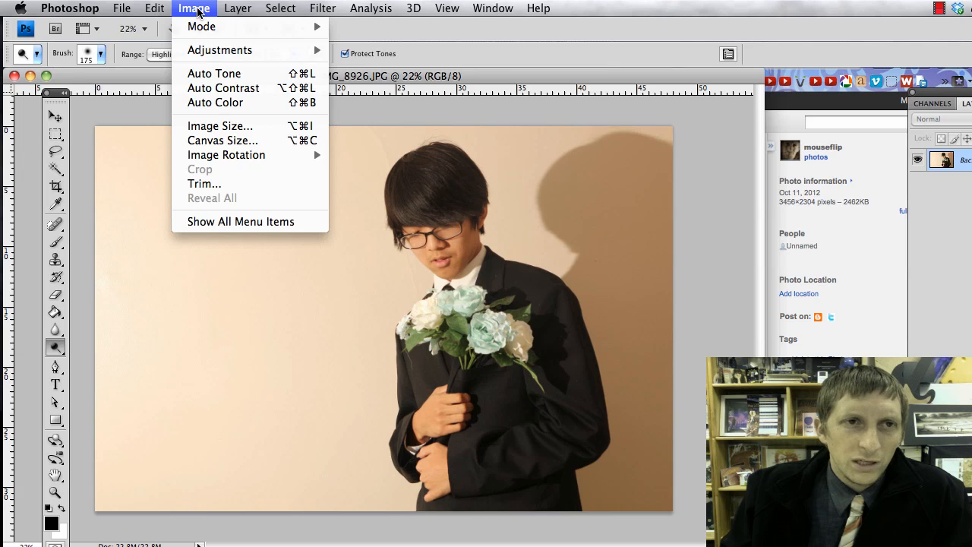
mouse_move(222, 157)
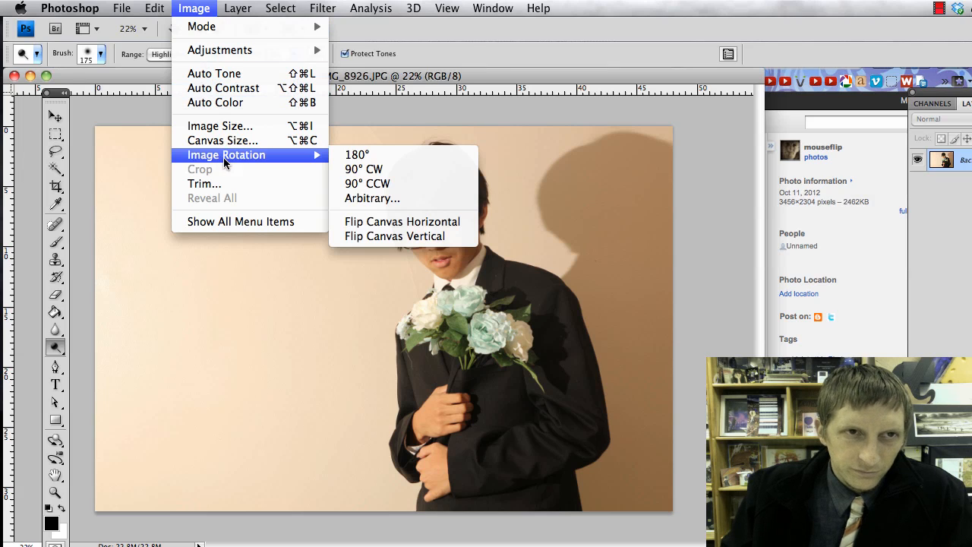
click(404, 223)
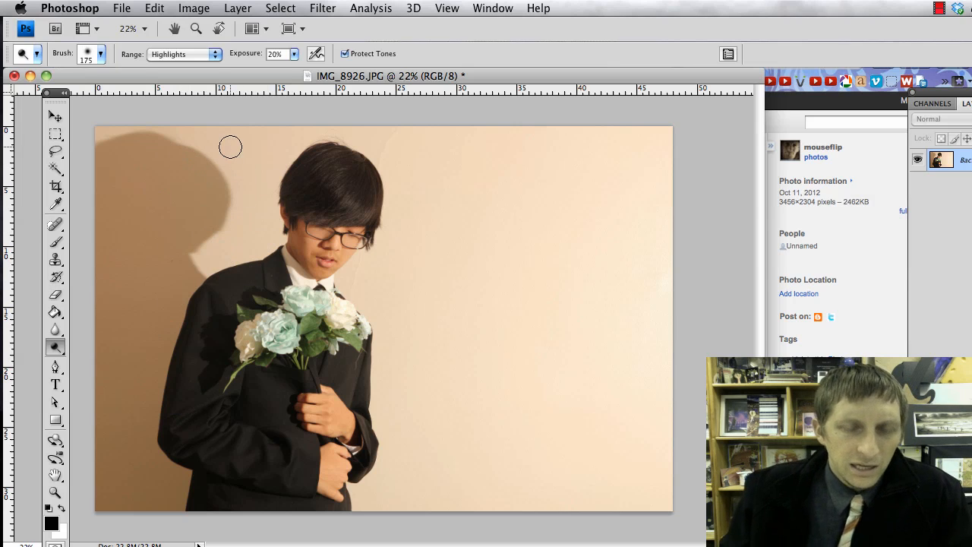
- Start a new document and set its width and height units to inches
key(super+s)
key(super+n)
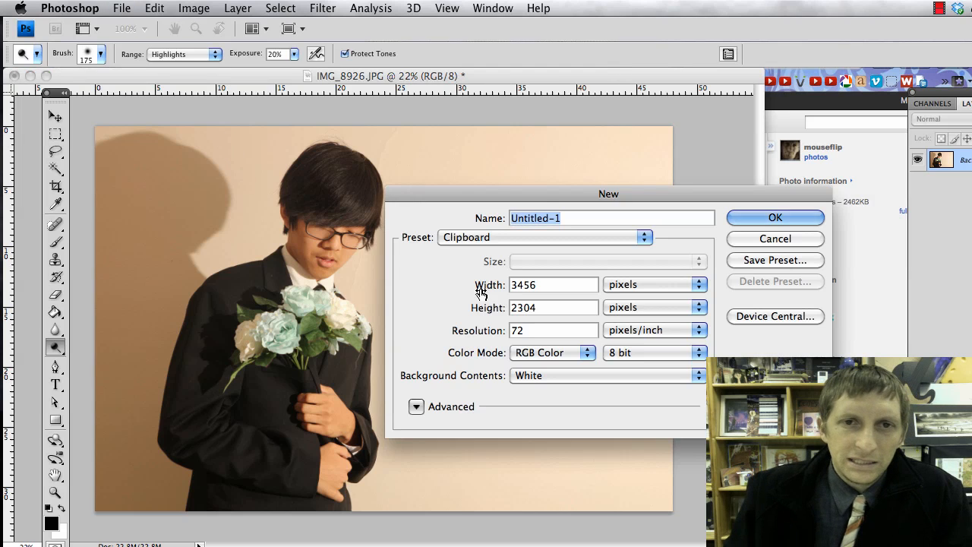
drag(540, 194, 455, 181)
key(Tab)
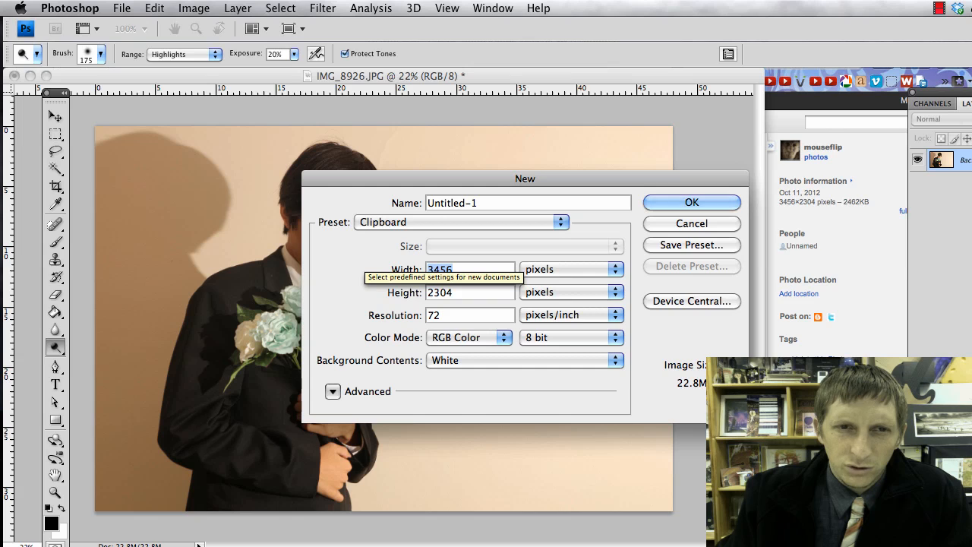
text(6)
key(Tab)
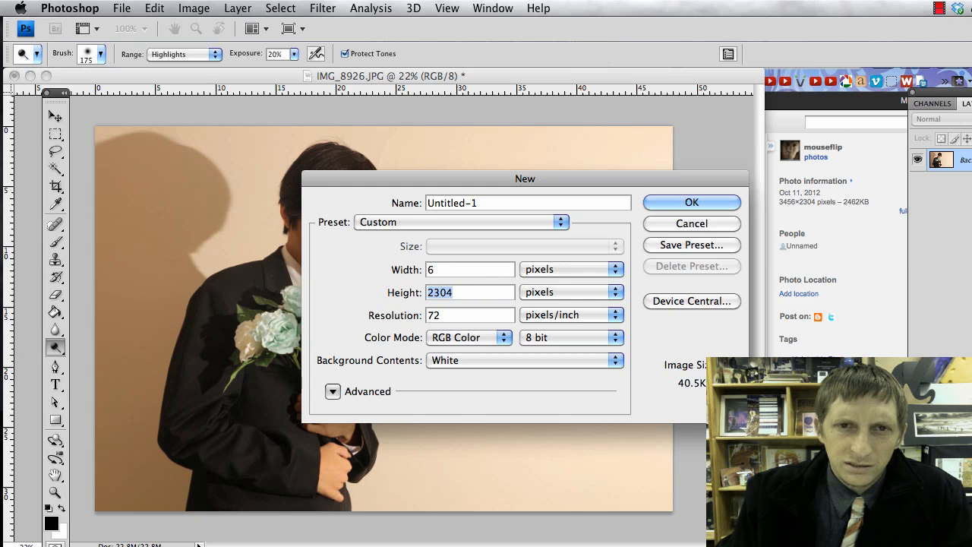
click(592, 273)
click(569, 283)
key(shift+Tab)
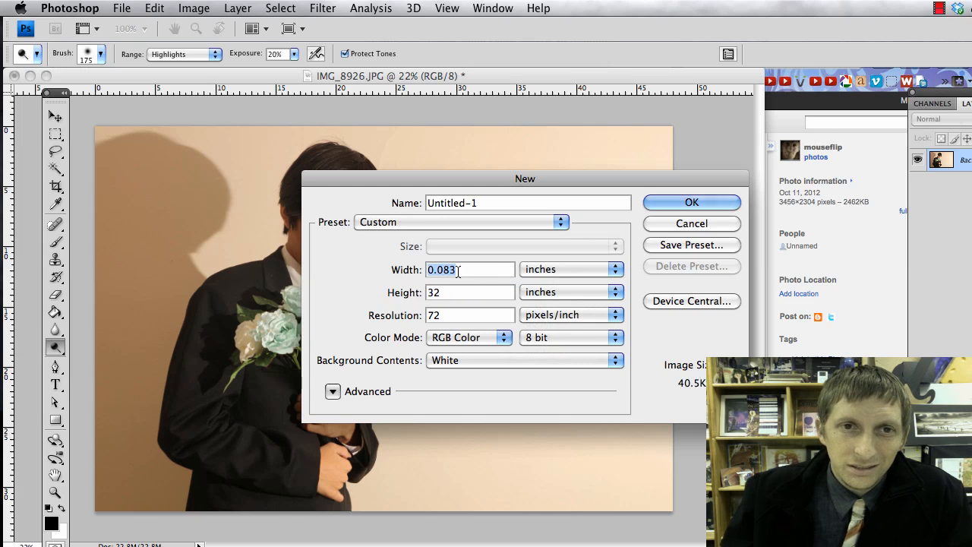
- Create the new document 6 inches wide and 4 inches high at 200 pixels/inch
text(6)
key(Tab)
text(4)
key(Tab)
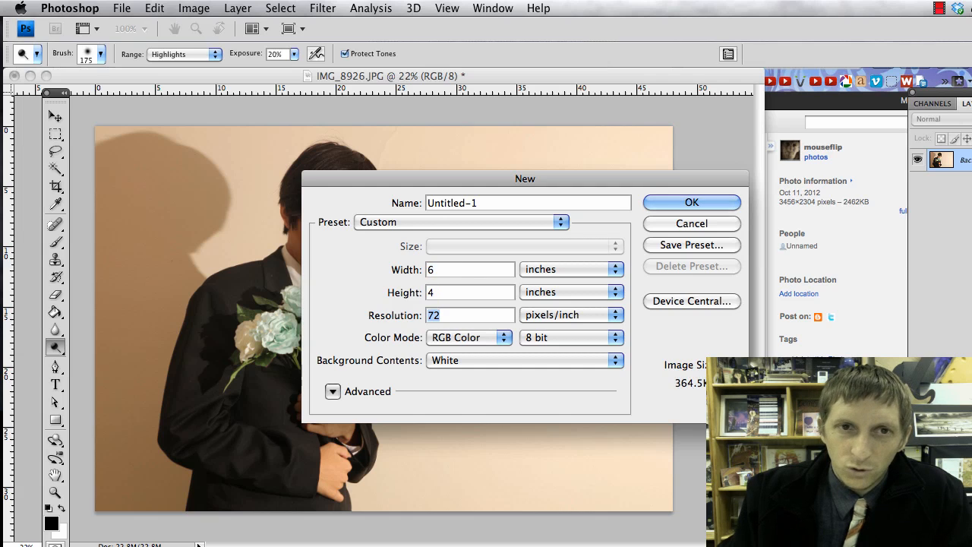
text(200)
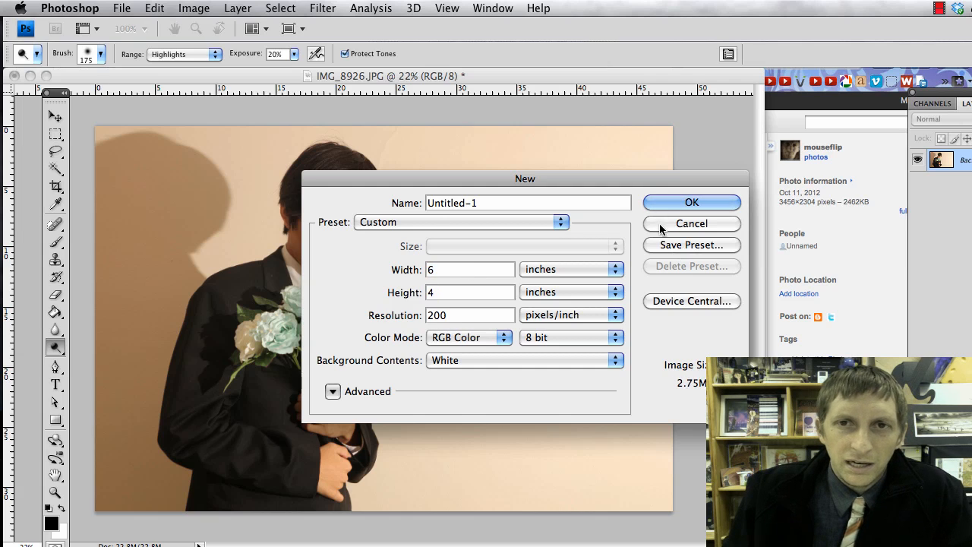
click(676, 199)
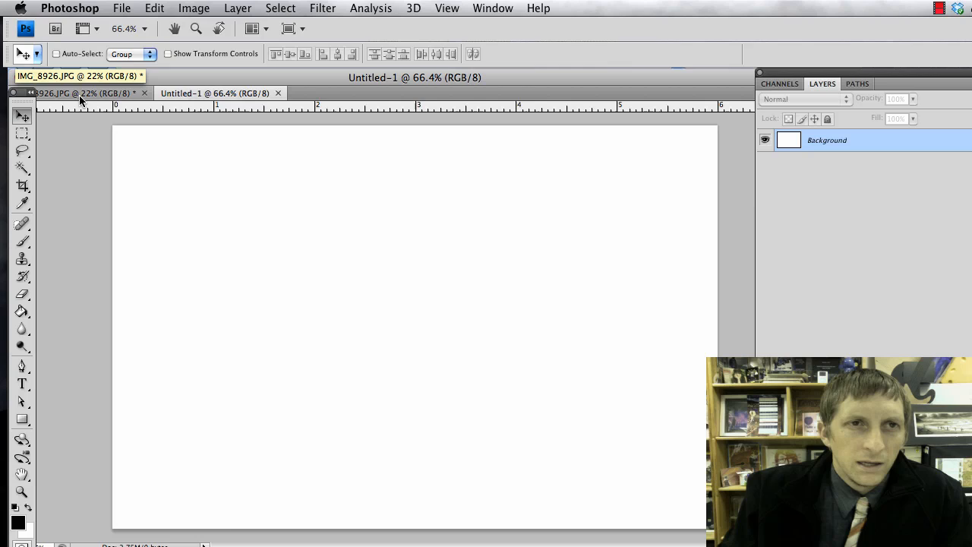
- Copy the entire flipped portrait from IMG_8926.JPG and paste it into the new 6 × 4 inch document
click(80, 94)
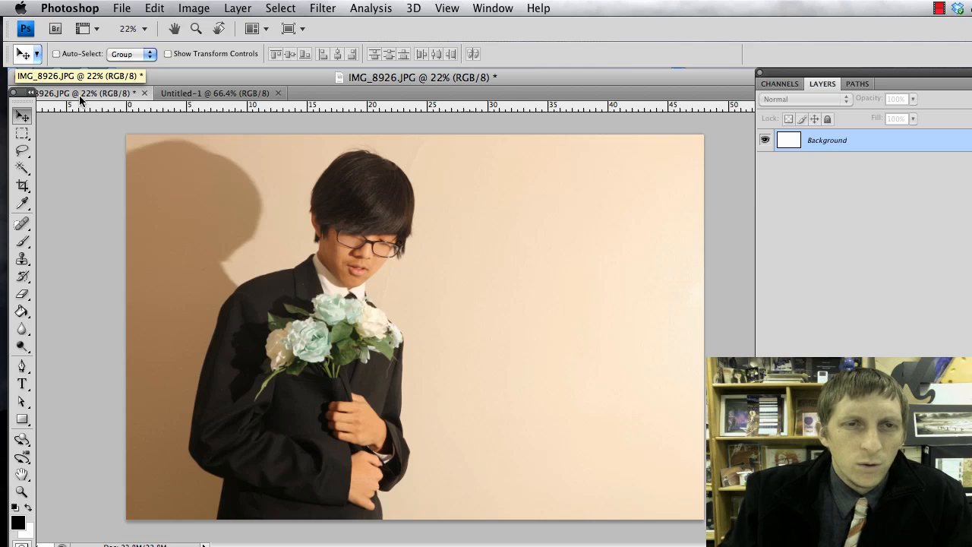
key(super+a)
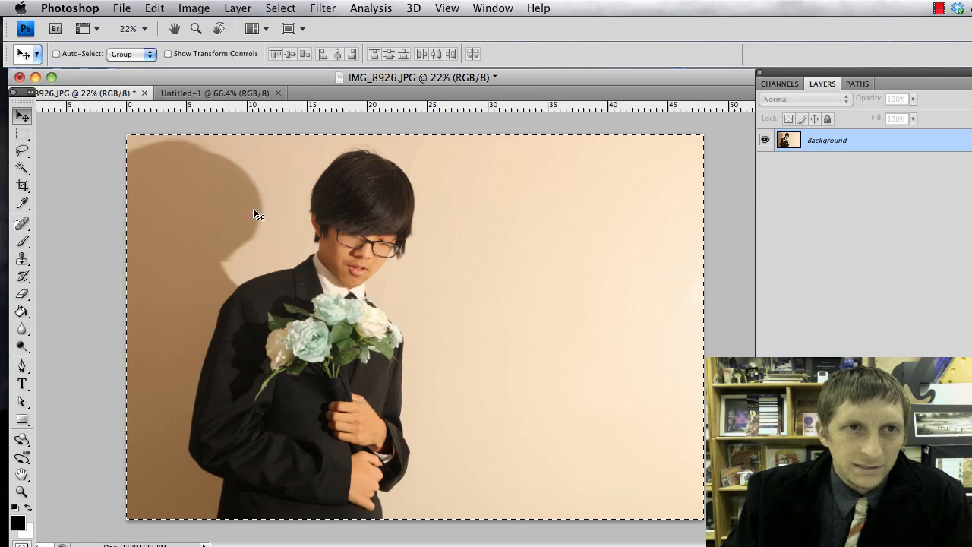
click(221, 93)
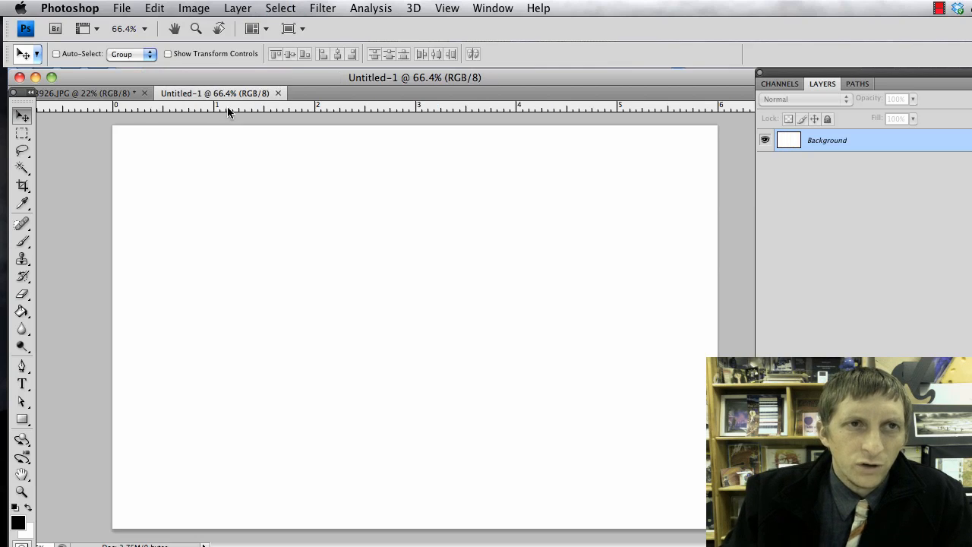
key(super+v)
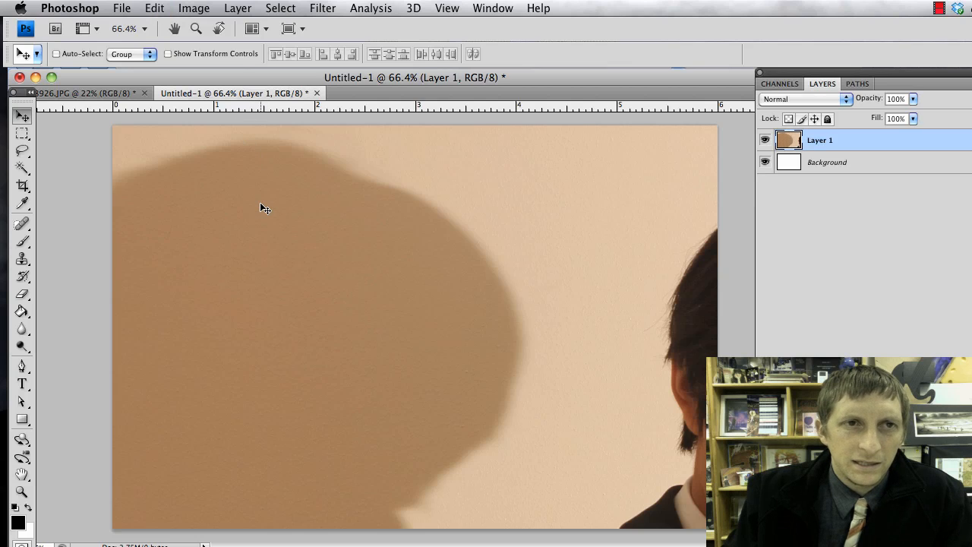
- Scale the pasted portrait proportionally to about 28.4% with Free Transform and align it with the canvas's top-left corner
key(super+minus)
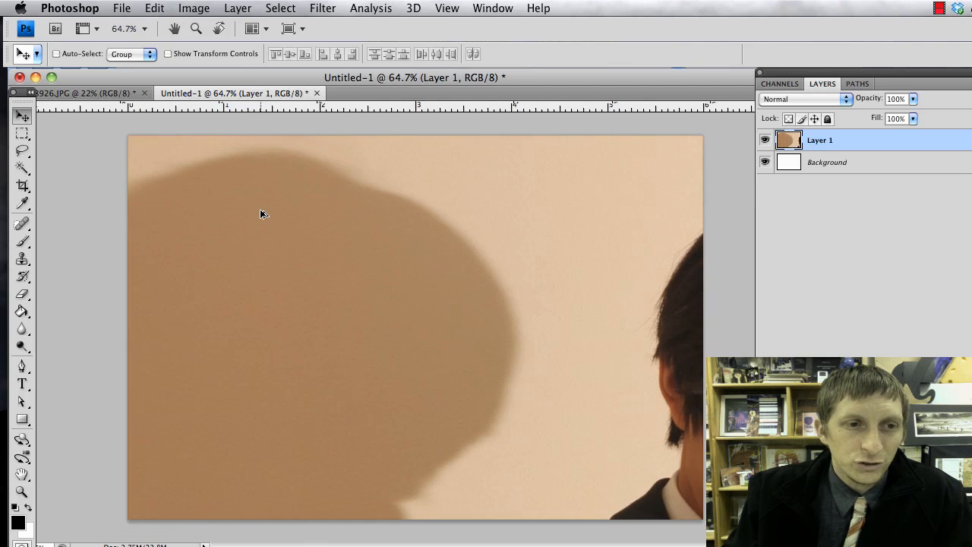
key(super+minus)
key(super+minus)
key(super+minus)
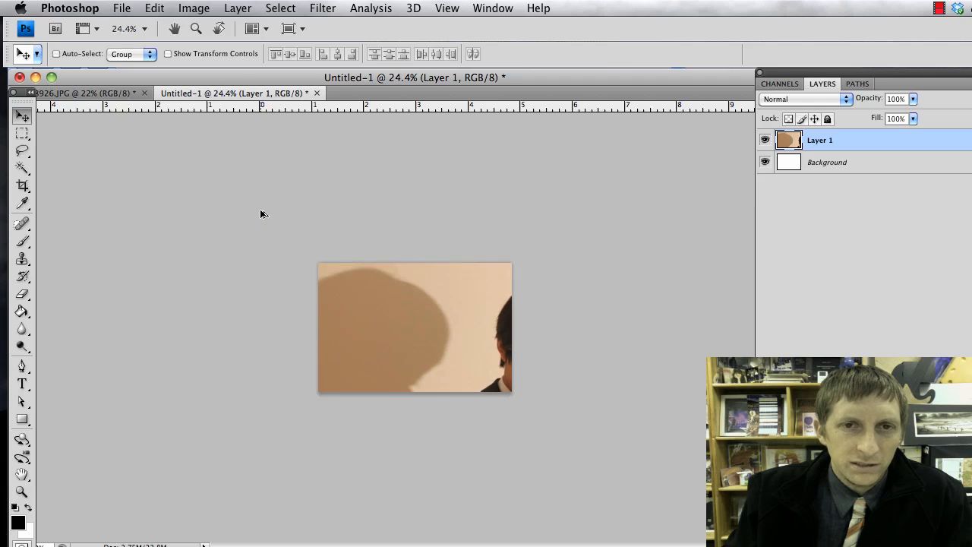
key(super+t)
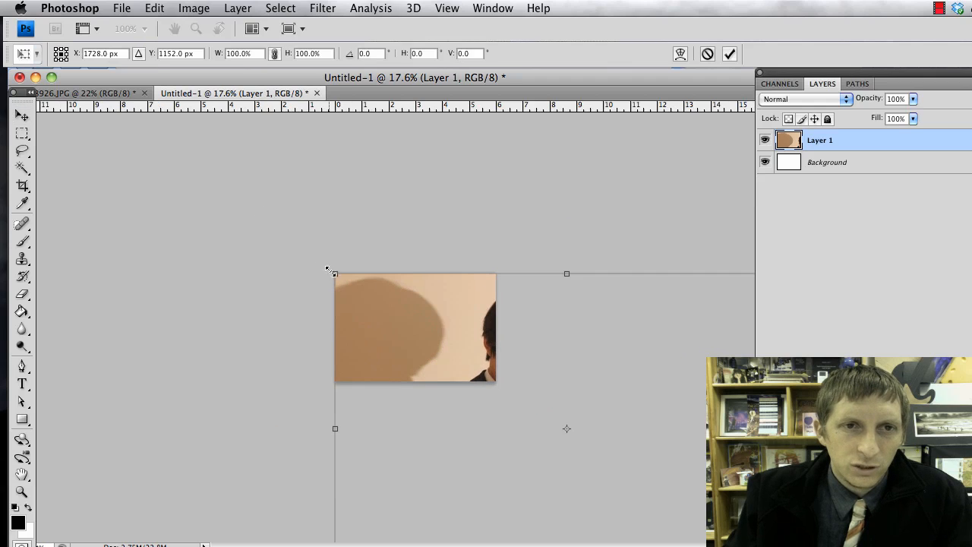
drag(331, 272, 410, 310)
drag(373, 266, 418, 297)
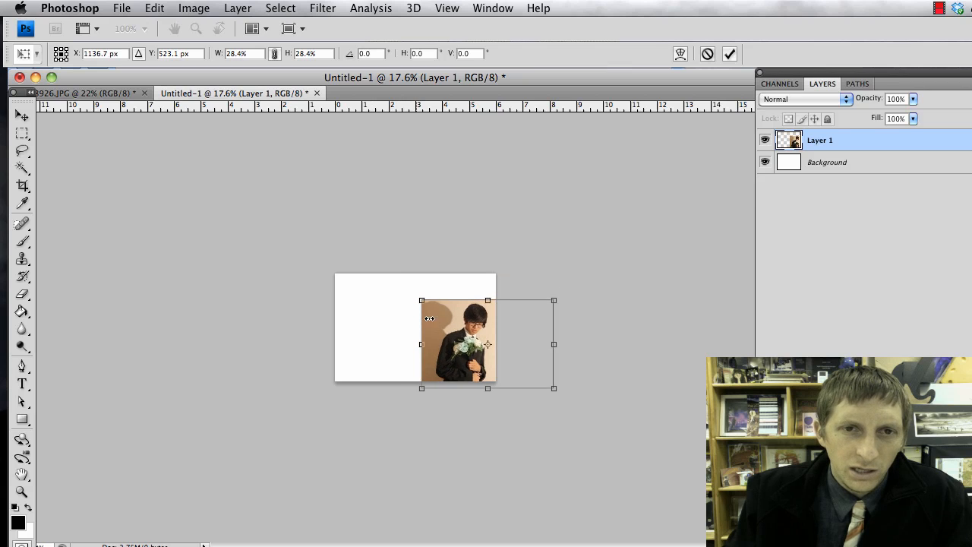
drag(445, 332, 361, 307)
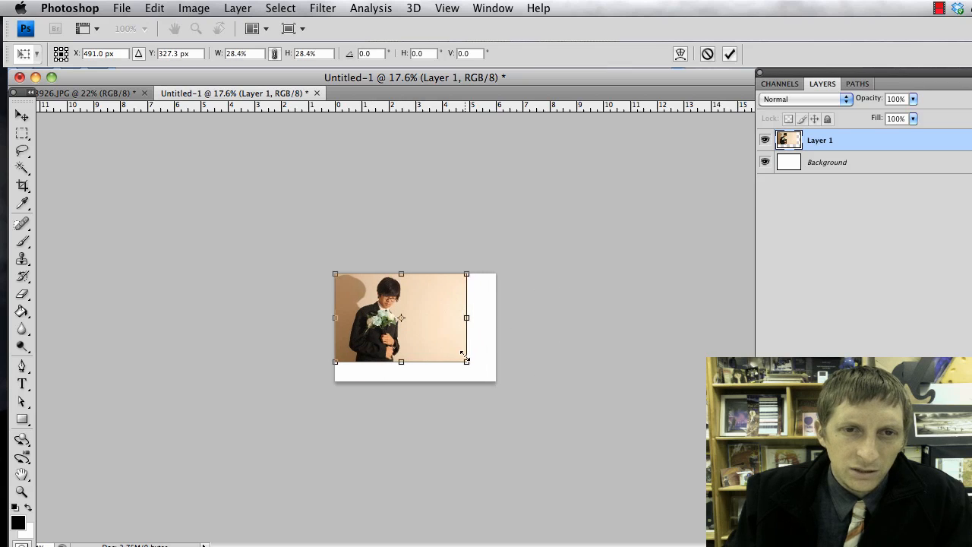
- Enlarge the portrait to about 42.1% and position it so it fills the canvas with the subject along the left edge
drag(463, 355, 421, 351)
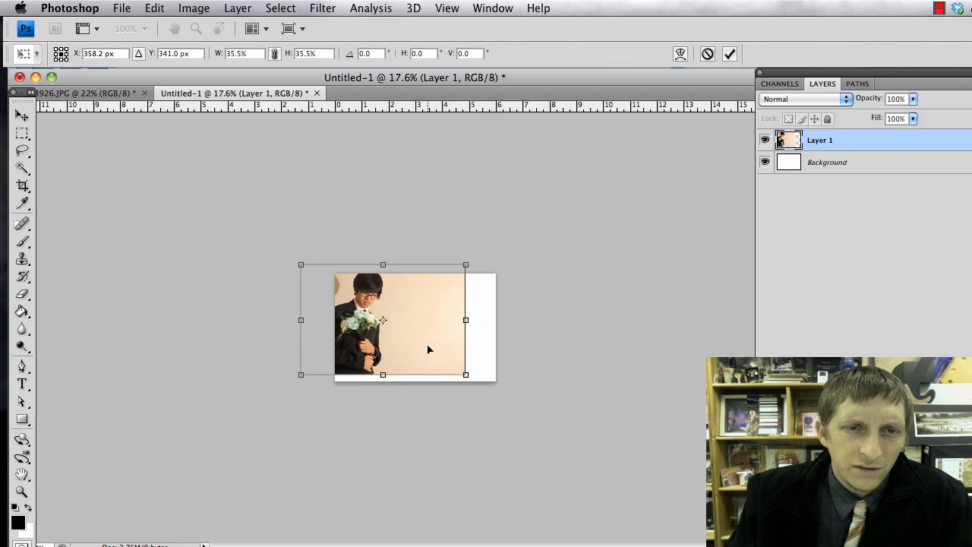
scroll(428, 352, up, 8)
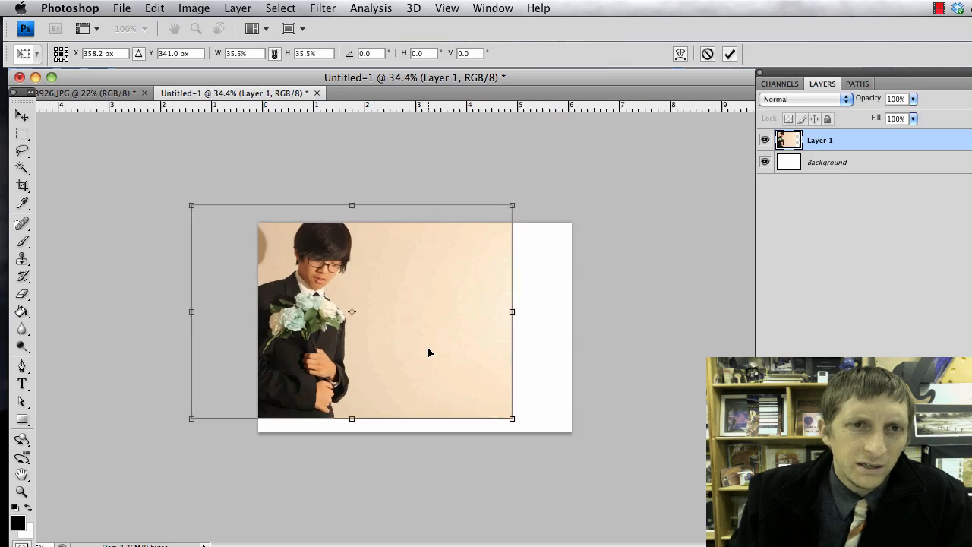
scroll(428, 353, up, 2)
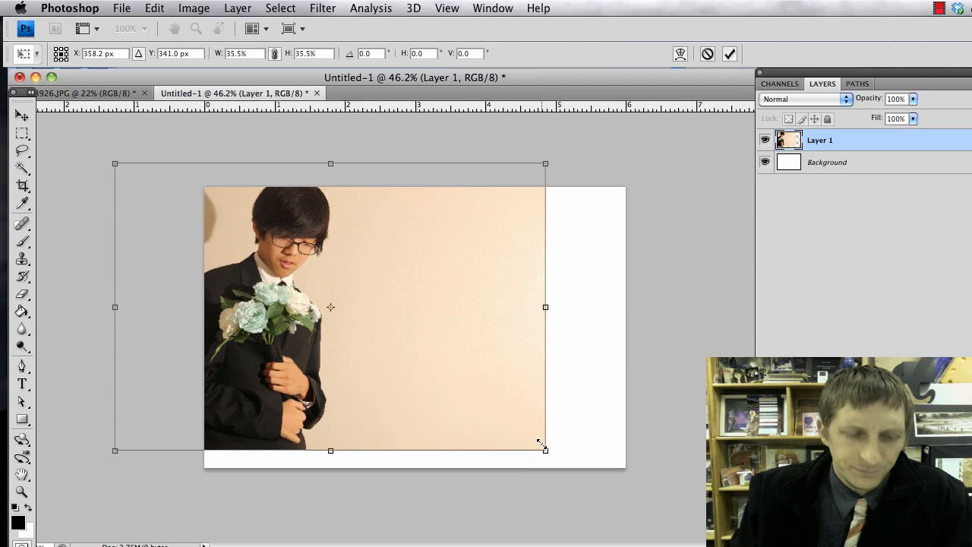
drag(541, 446, 629, 492)
drag(533, 416, 533, 413)
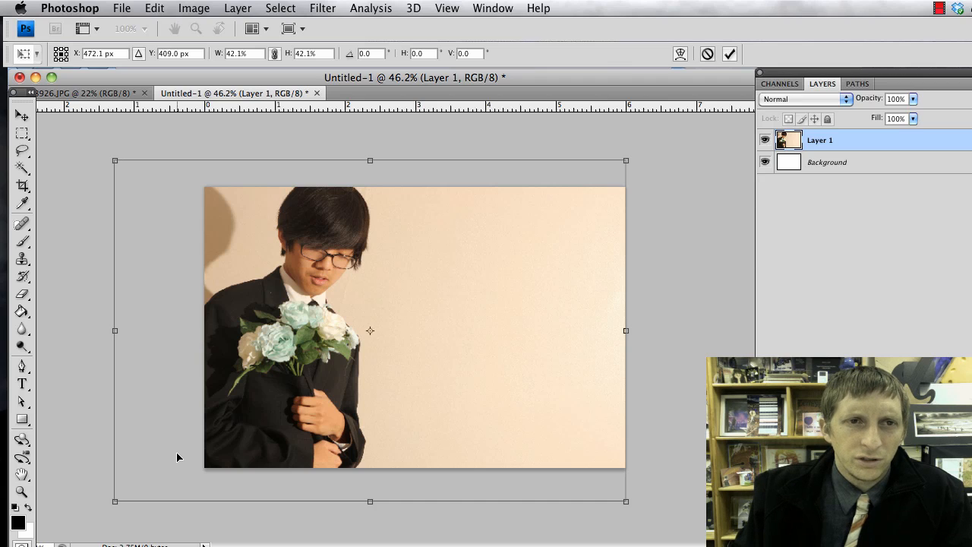
key(Return)
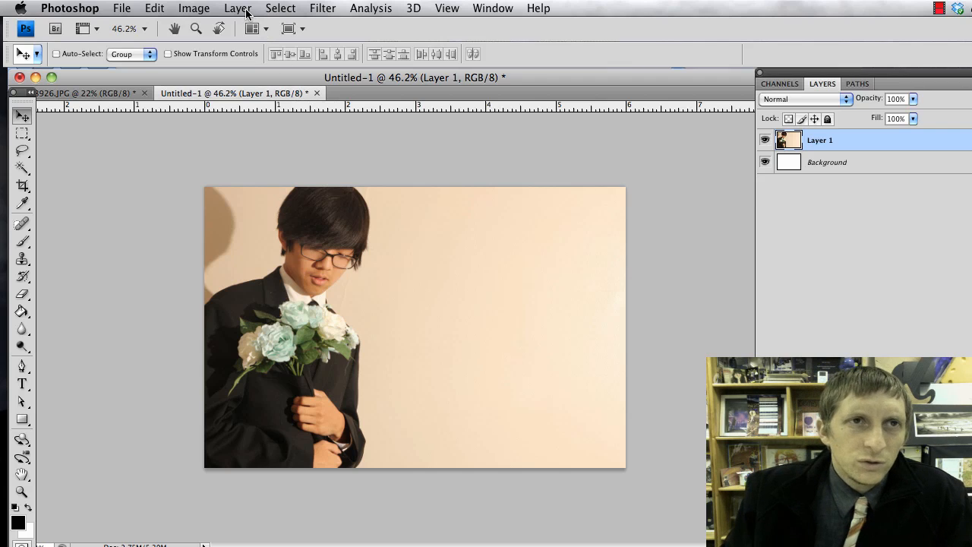
- Convert the portrait layer to black and white with Reds at 30% and Blues at 81%
click(195, 9)
mouse_move(198, 54)
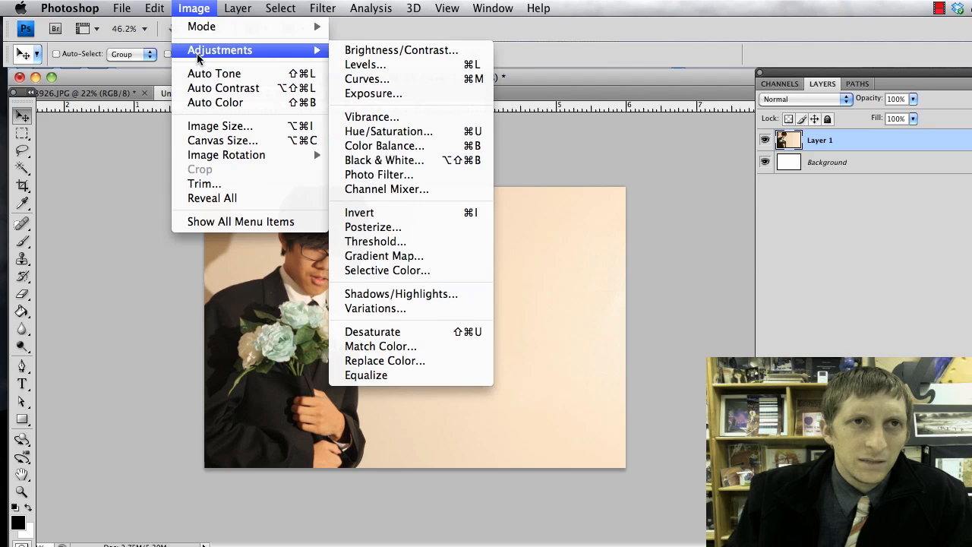
click(431, 160)
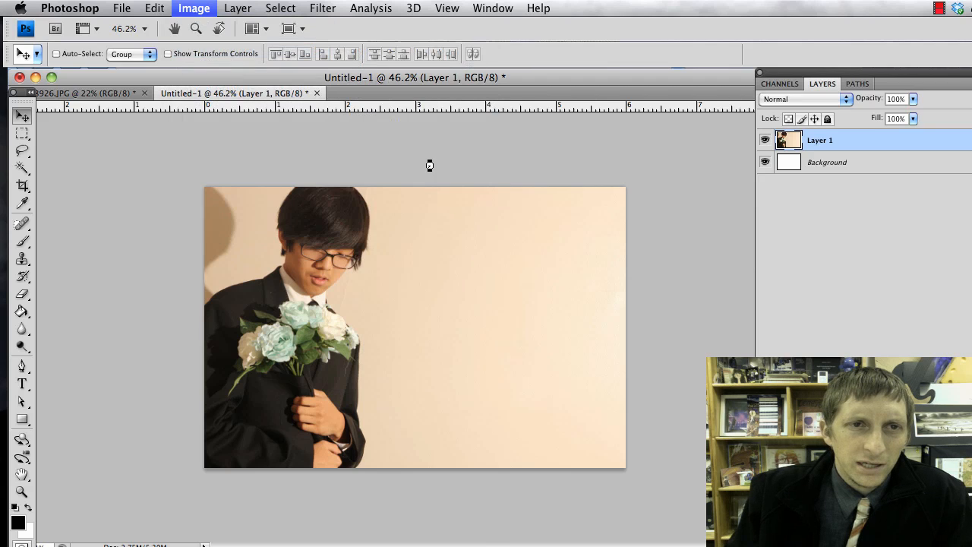
drag(388, 225, 615, 146)
mouse_move(496, 220)
mouse_down()
mouse_move(534, 225)
mouse_move(450, 226)
mouse_move(493, 226)
mouse_up()
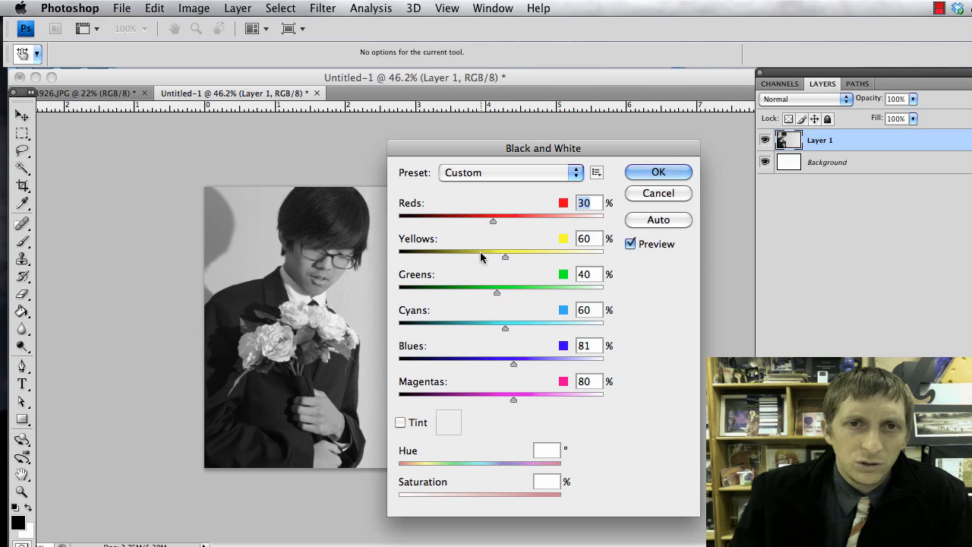
click(656, 172)
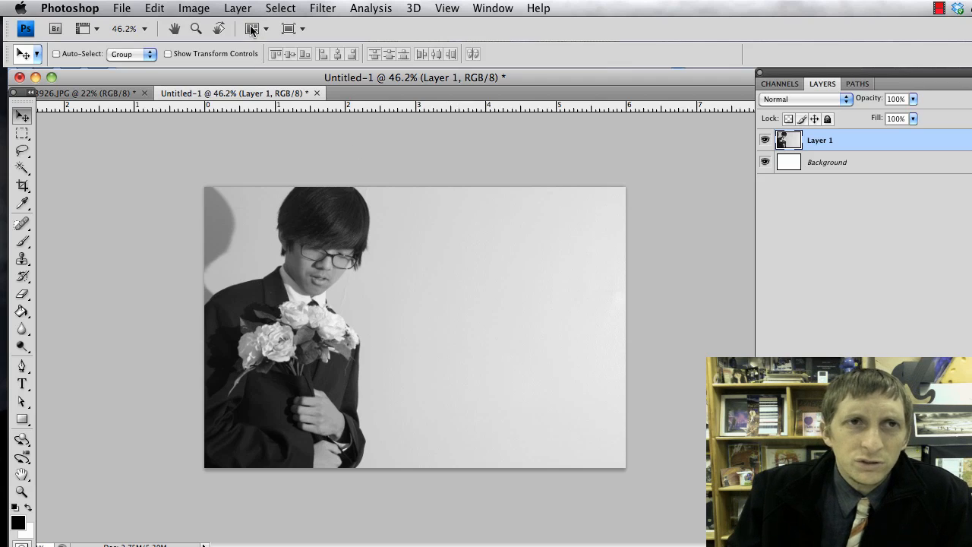
- Increase the portrait layer's contrast with an on-image Curves adjustment, brightening the wall and darkening the hair
click(199, 9)
mouse_move(228, 54)
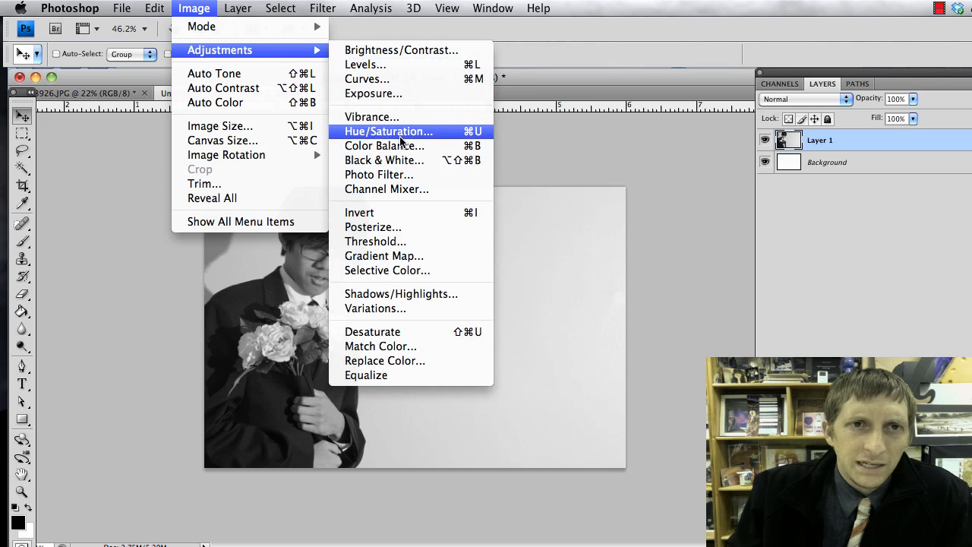
click(403, 79)
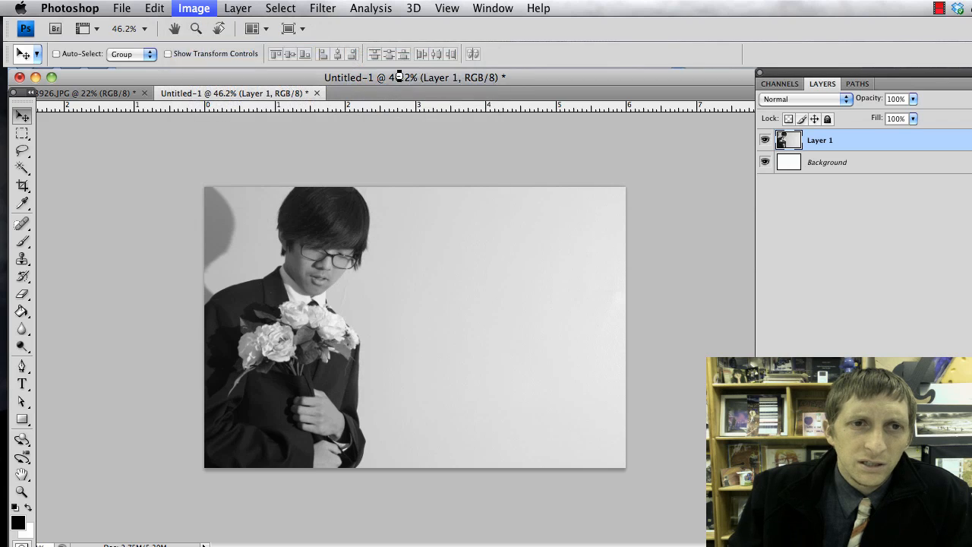
drag(884, 143, 604, 147)
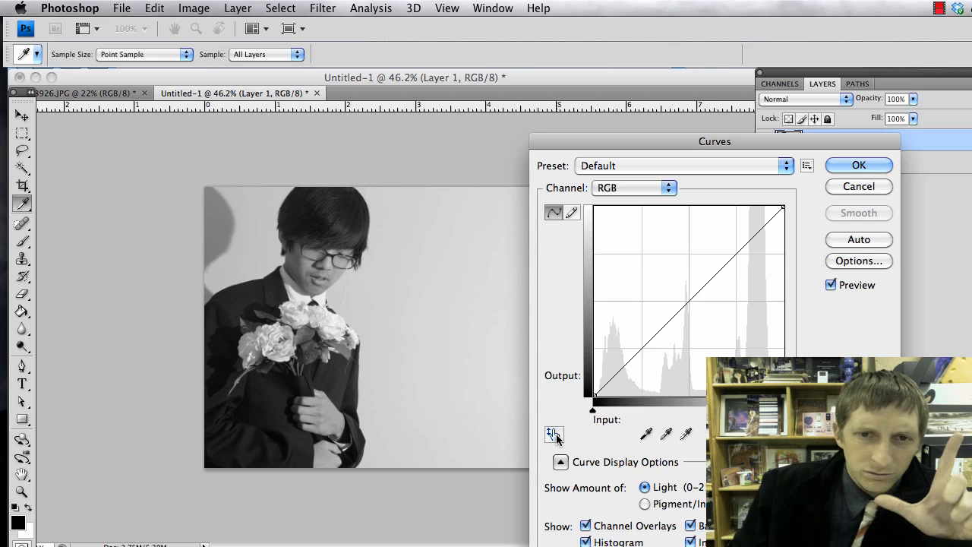
click(555, 433)
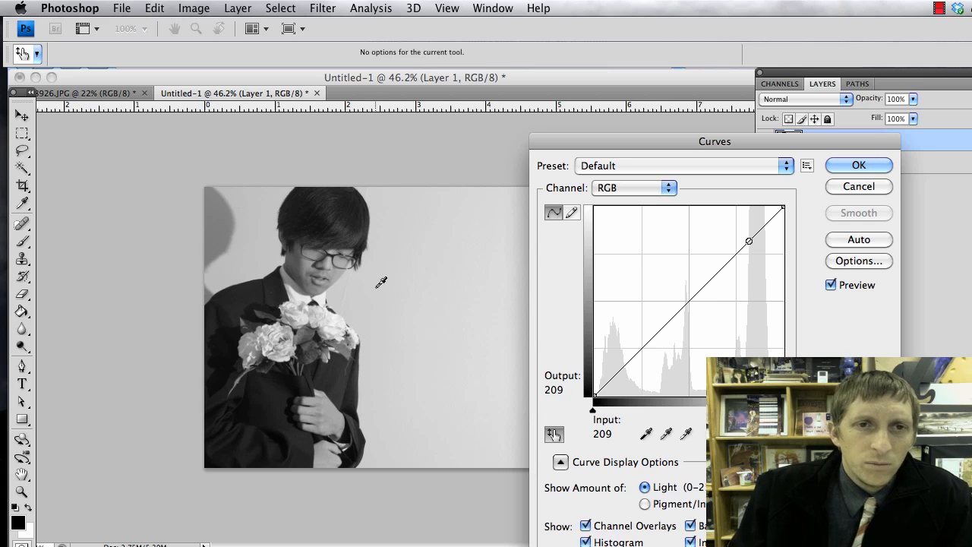
drag(383, 274, 390, 263)
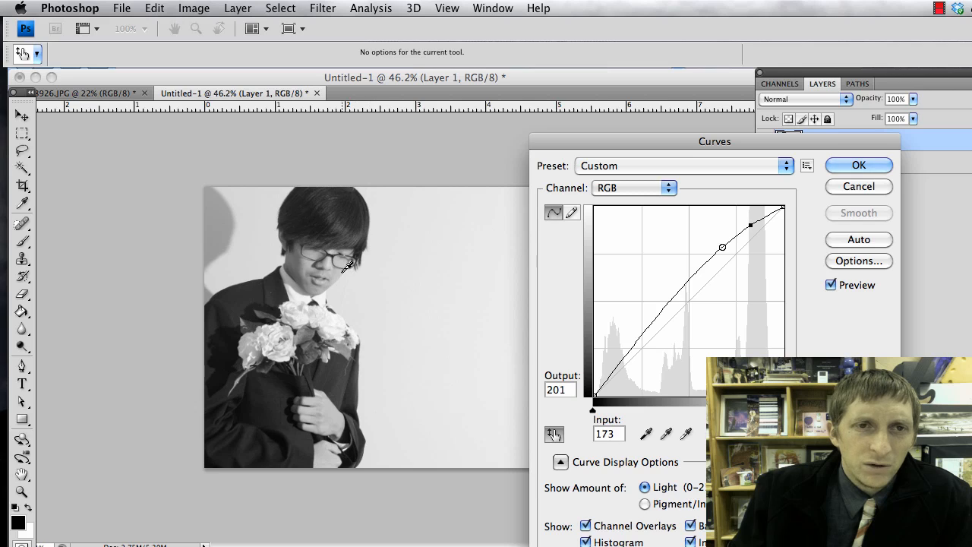
drag(396, 291, 400, 278)
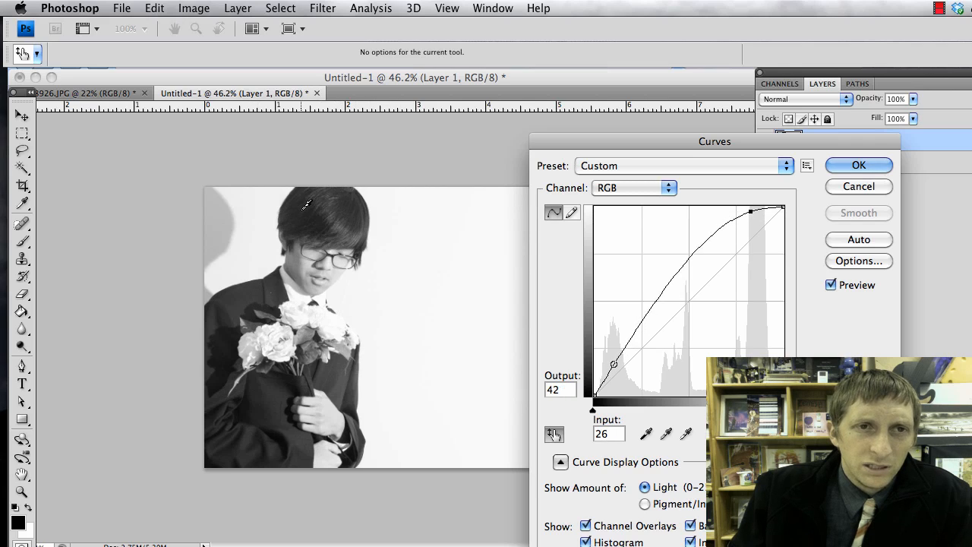
drag(306, 204, 300, 229)
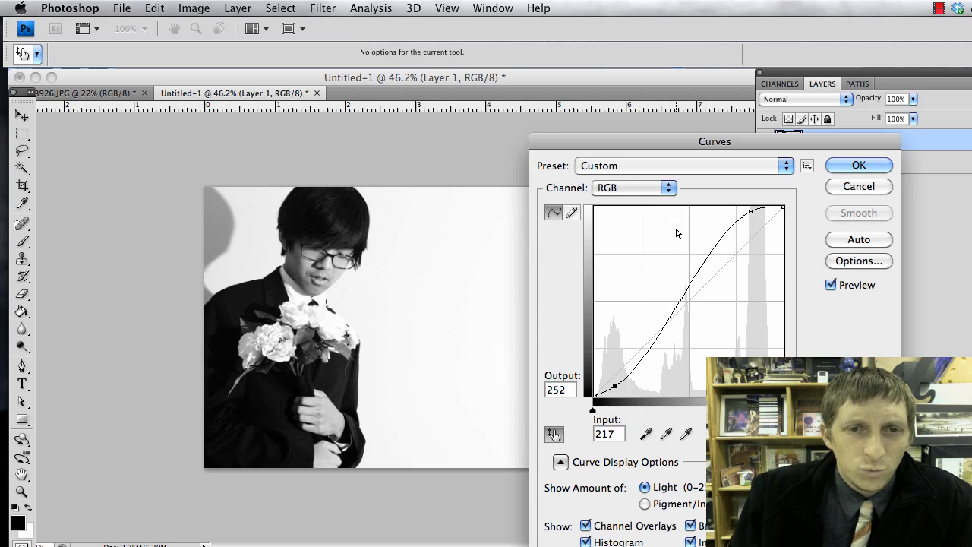
click(838, 166)
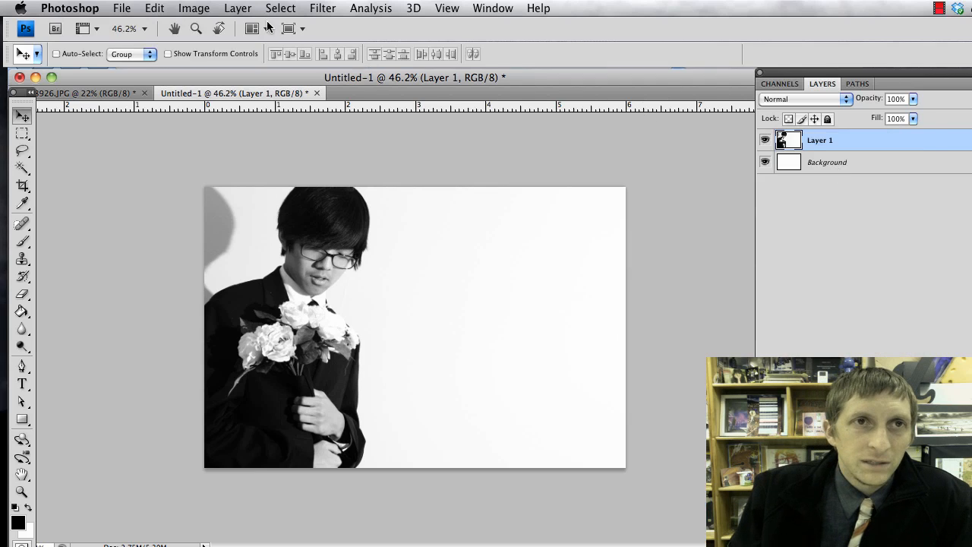
- Darken the portrait layer's midtones with Levels, setting the midtone input to about 0.75
click(204, 8)
mouse_move(227, 51)
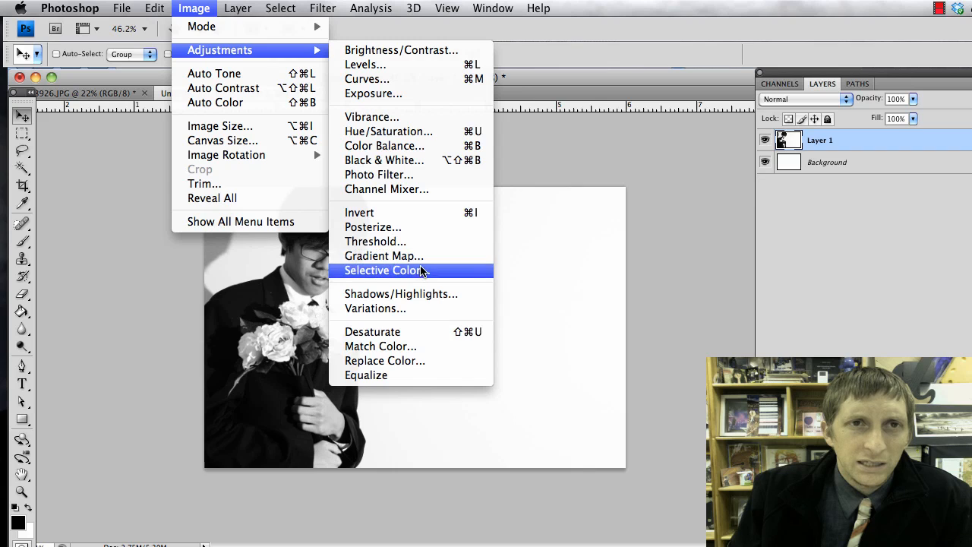
click(413, 69)
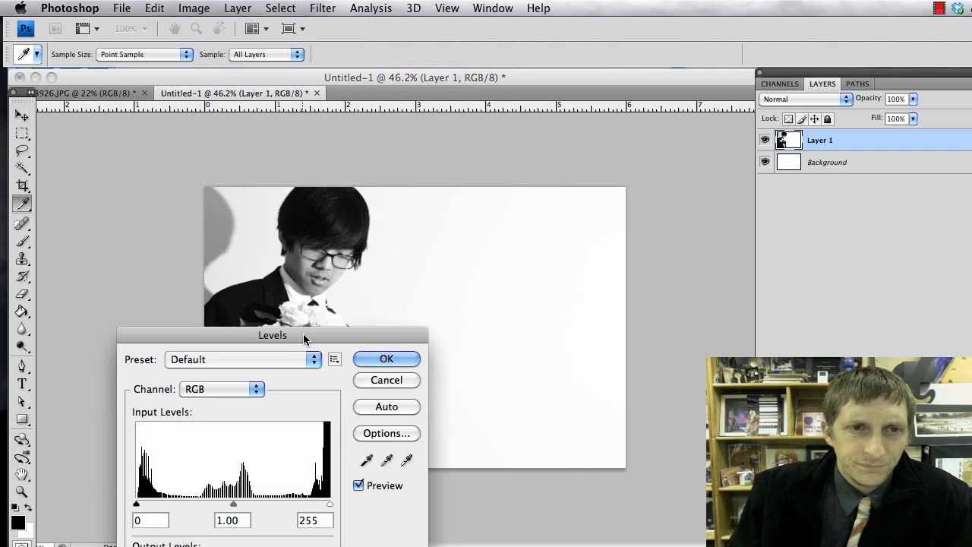
drag(304, 395, 571, 199)
mouse_move(498, 361)
mouse_down()
mouse_move(531, 364)
mouse_move(474, 363)
mouse_move(514, 363)
mouse_up()
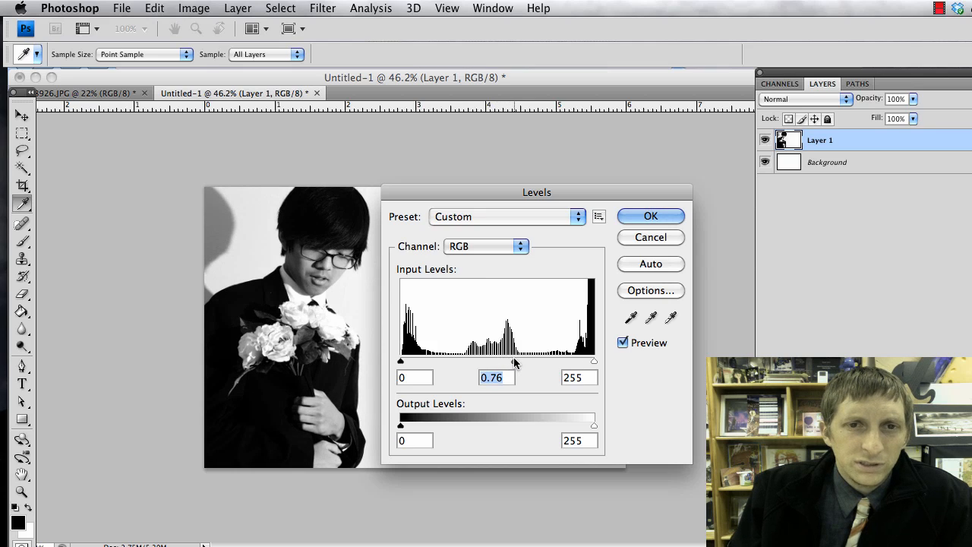
text(0.74)
click(515, 362)
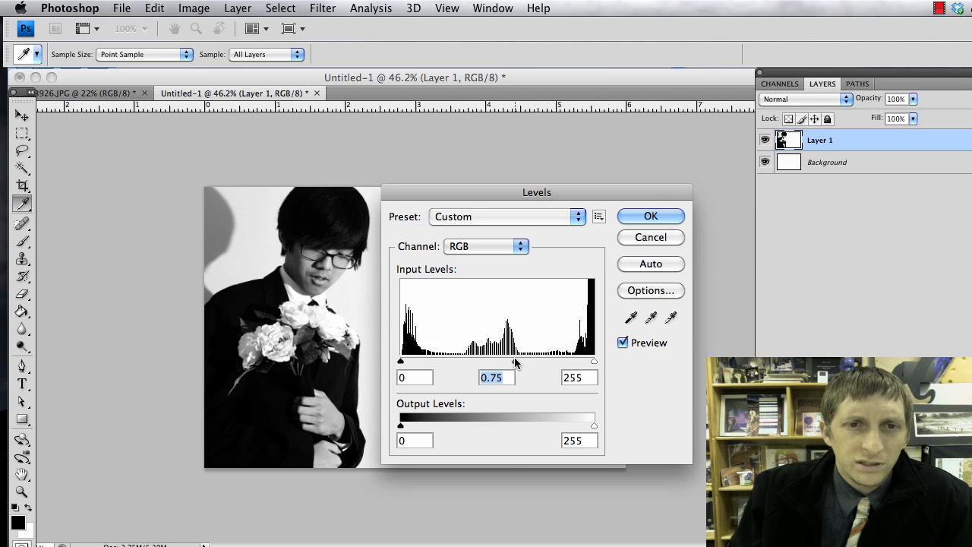
click(626, 216)
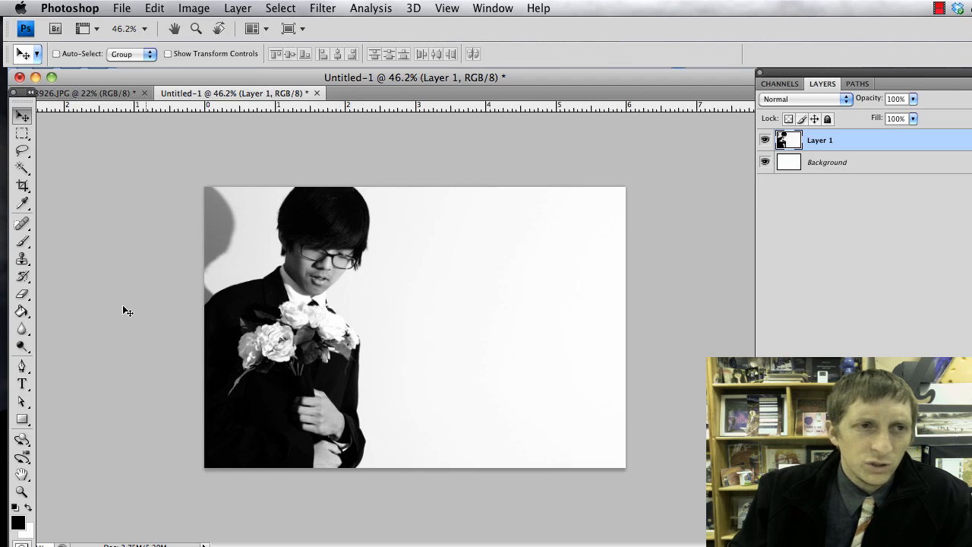
- Dodge the highlights on the subject's face and hand with a 100 px brush at 20% exposure
scroll(106, 324, up, 3)
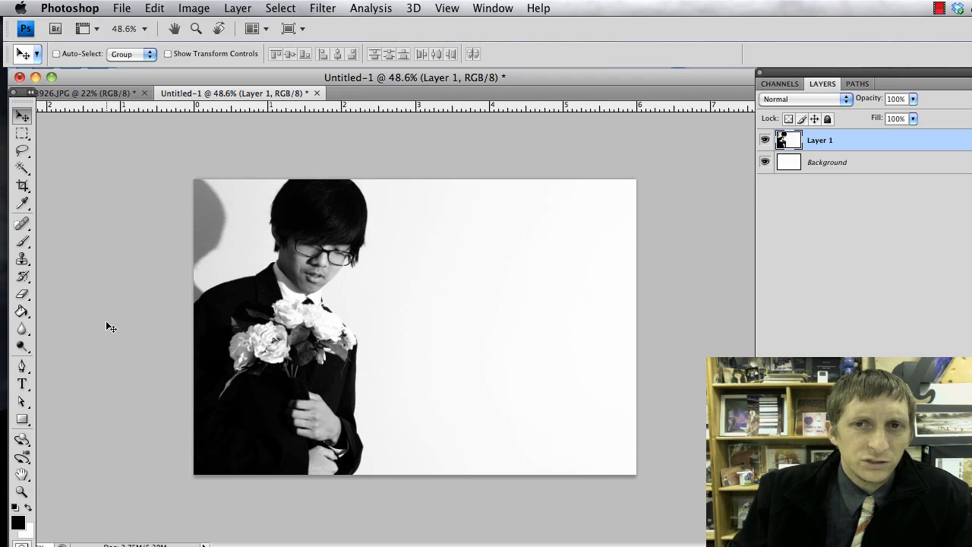
click(22, 346)
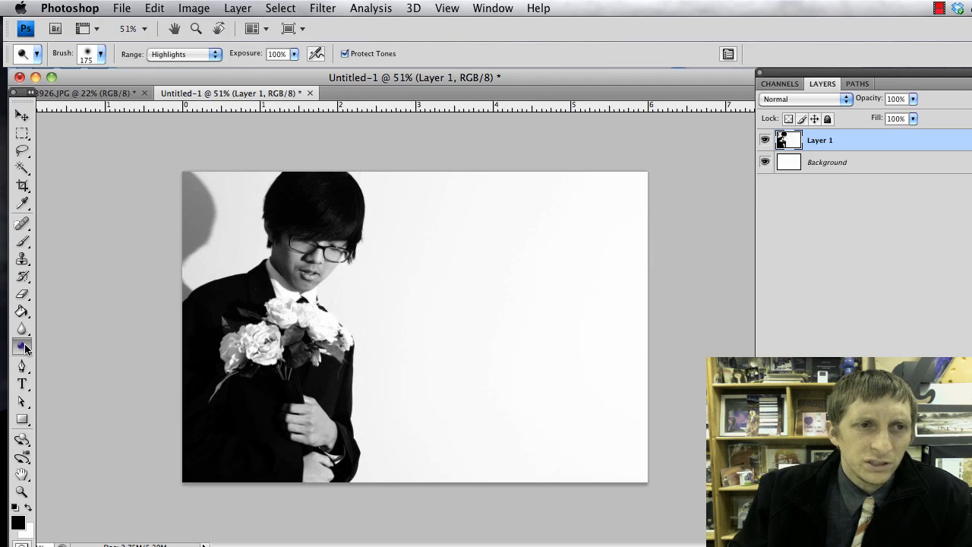
drag(25, 347, 76, 341)
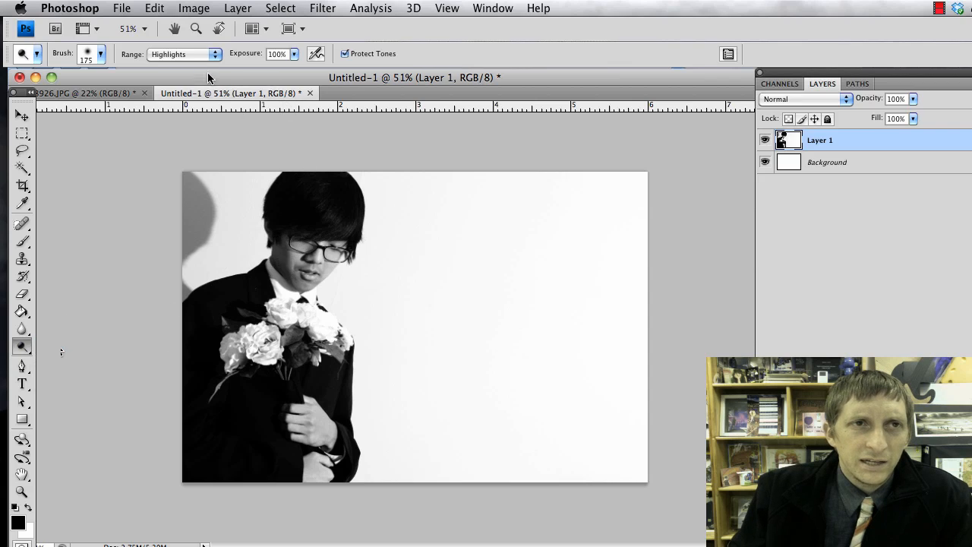
click(191, 56)
click(189, 55)
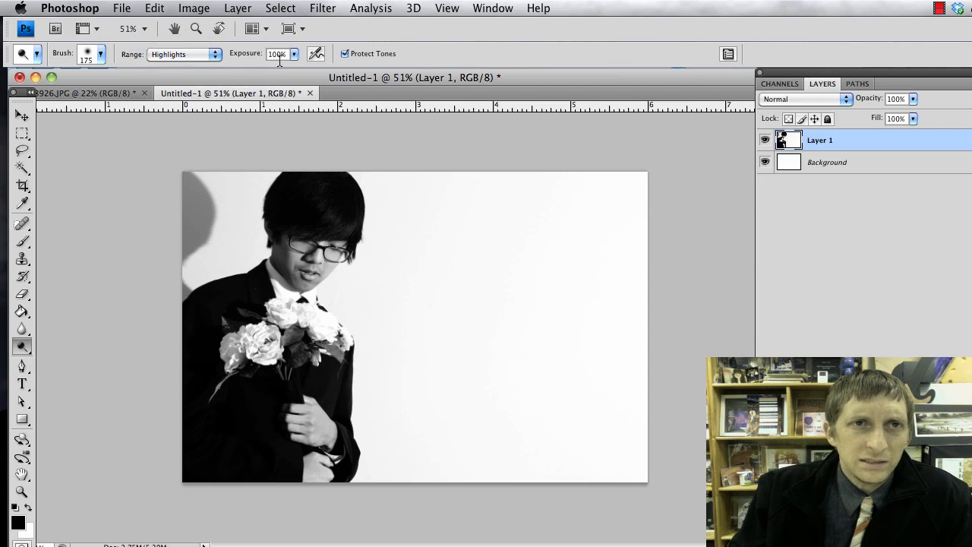
text(2)
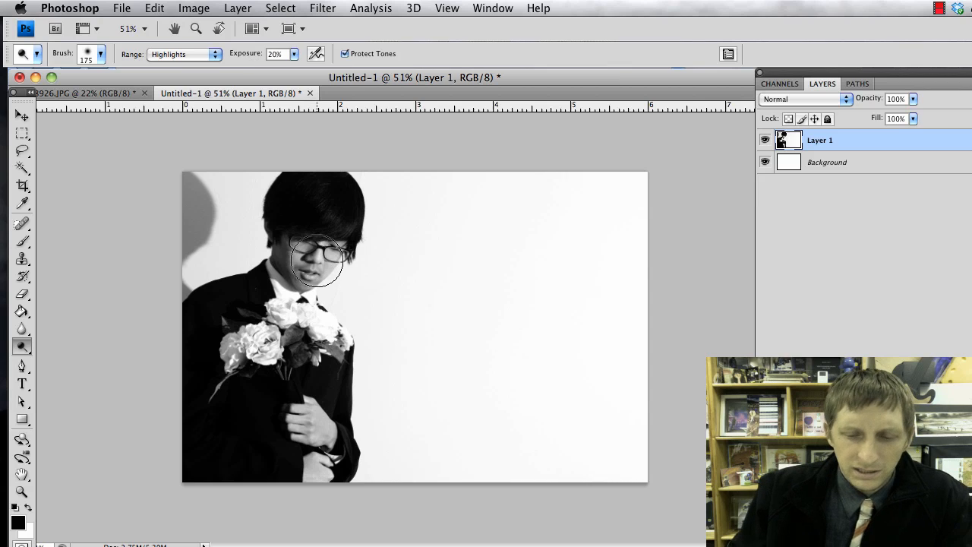
key(bracketleft)
key(bracketleft)
key(bracketleft)
mouse_move(316, 262)
mouse_down()
mouse_move(293, 272)
mouse_move(303, 249)
mouse_move(329, 237)
mouse_move(309, 244)
mouse_move(303, 279)
mouse_up()
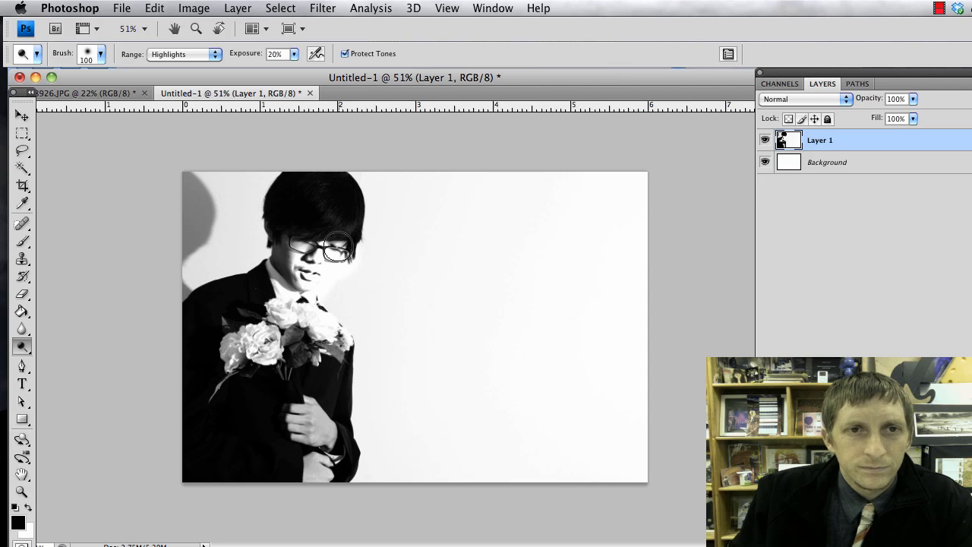
drag(327, 271, 305, 275)
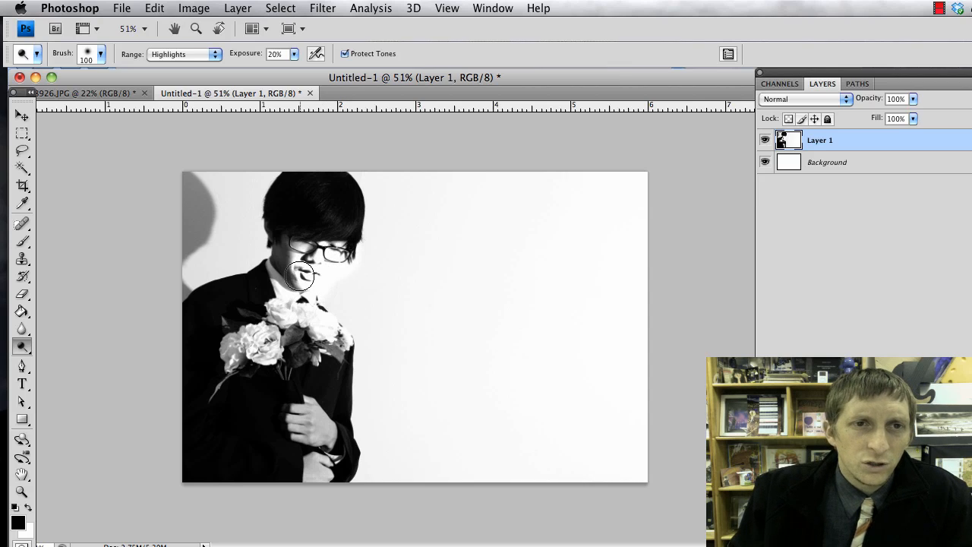
mouse_move(321, 412)
mouse_down()
mouse_move(298, 419)
mouse_move(320, 429)
mouse_move(313, 469)
mouse_move(324, 471)
mouse_move(323, 428)
mouse_move(331, 436)
mouse_move(303, 413)
mouse_up()
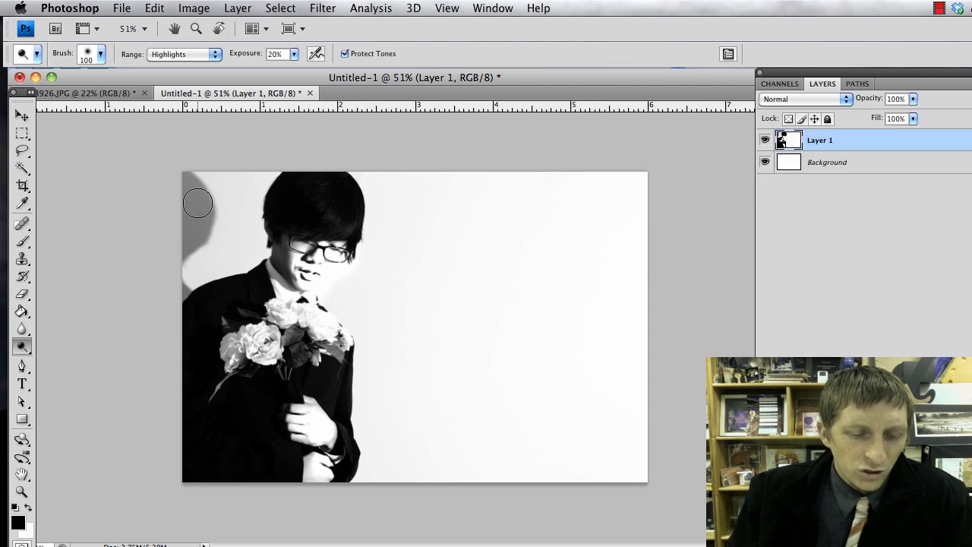
- Switch to the Burn tool and reduce its brush size to 80 px
drag(25, 351, 76, 356)
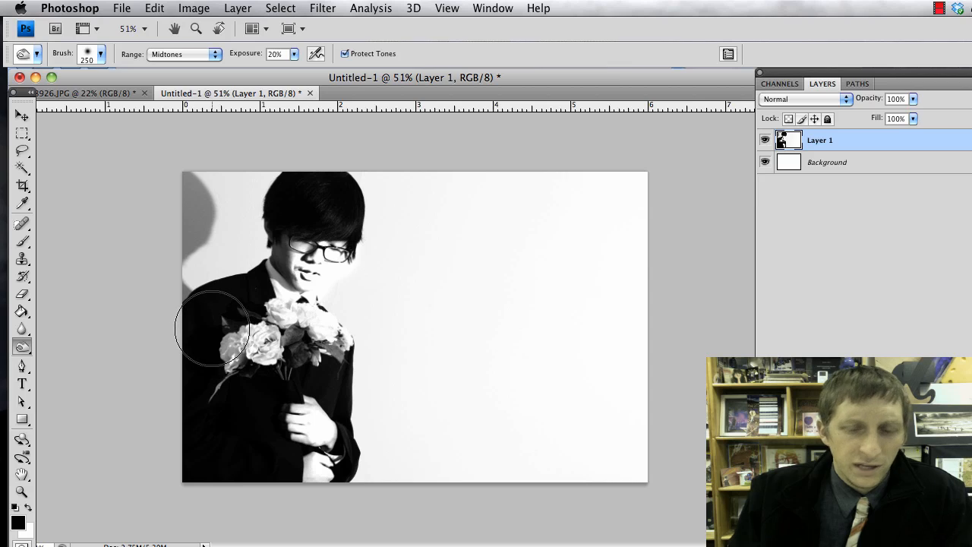
key(bracketleft)
key(bracketleft)
key(bracketleft)
key(bracketleft)
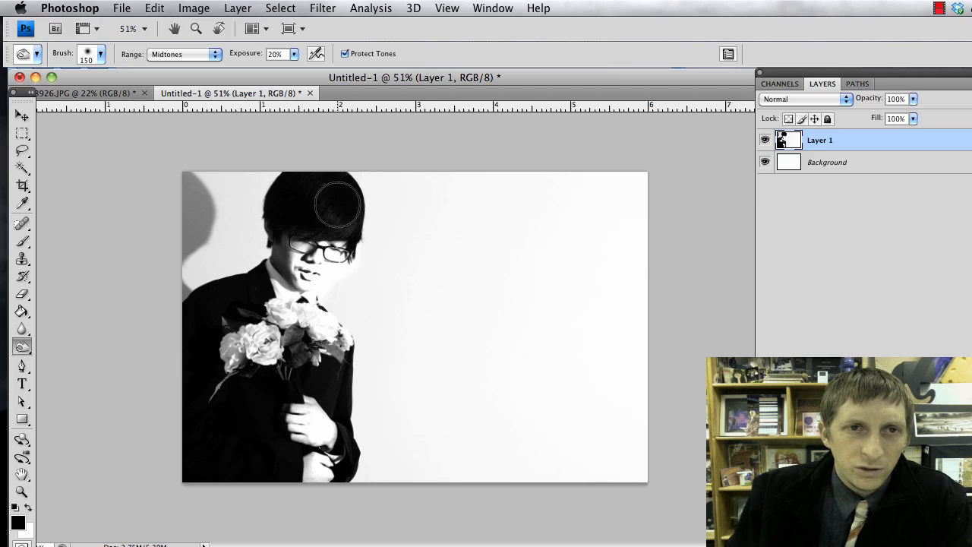
key(bracketleft)
key(bracketleft)
key(bracketleft)
key(bracketleft)
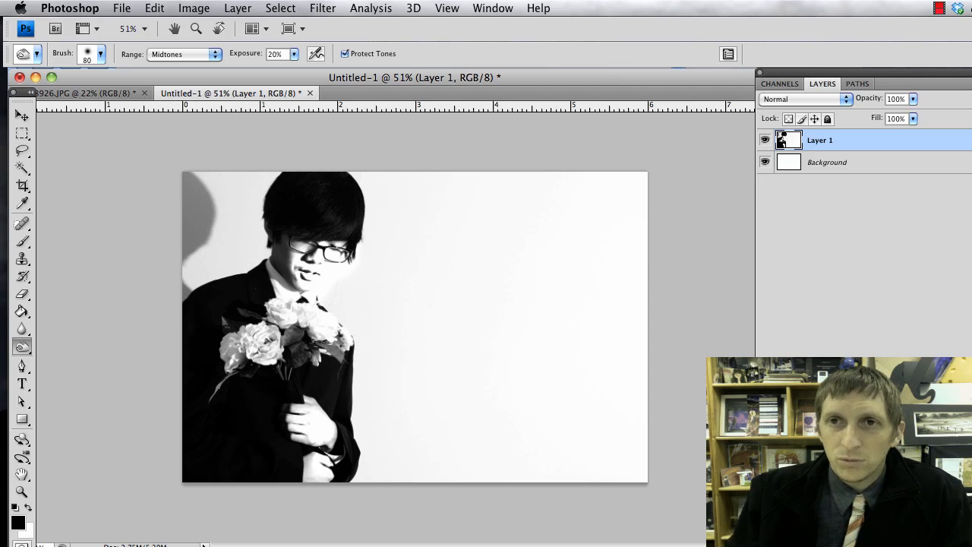
- Add a new layer above the portrait and name it "black"
click(909, 536)
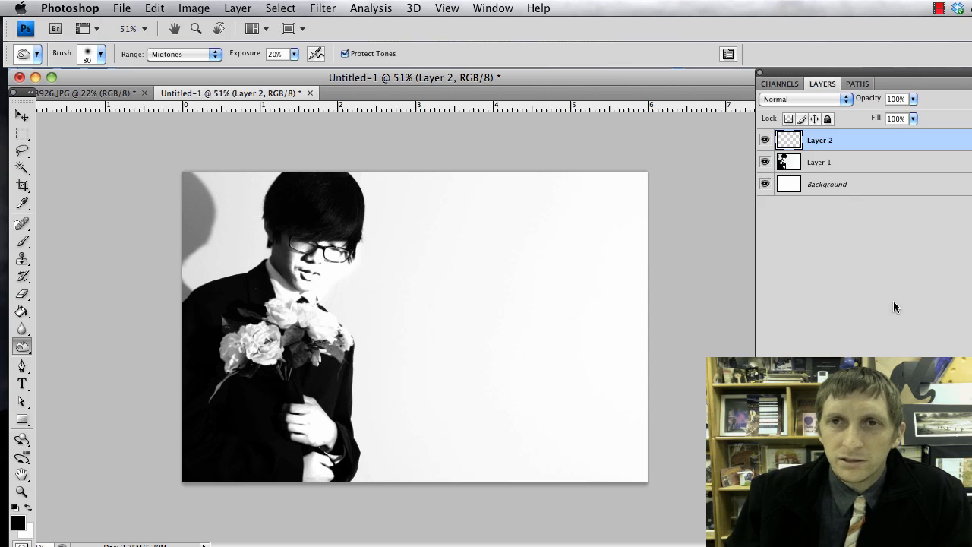
double_click(817, 142)
text(bla)
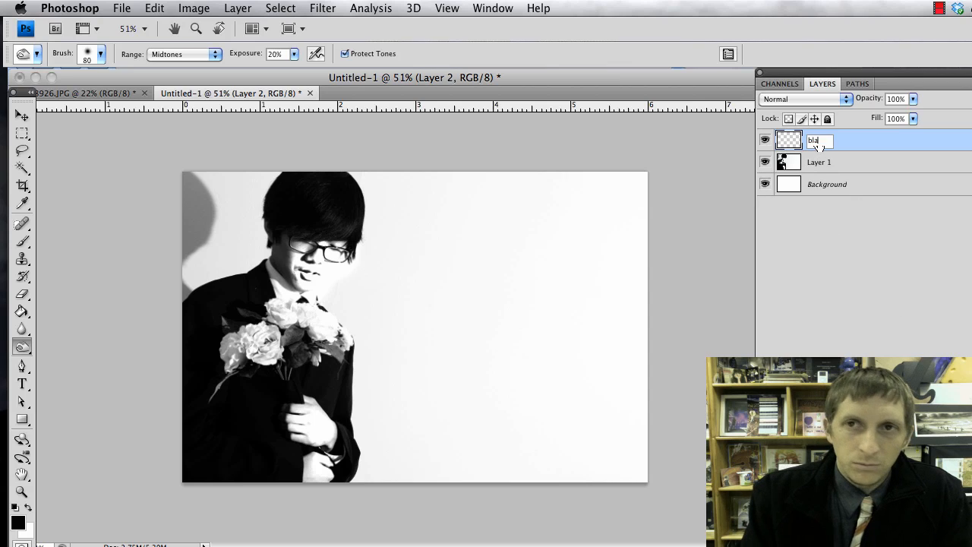
text(ck)
key(Return)
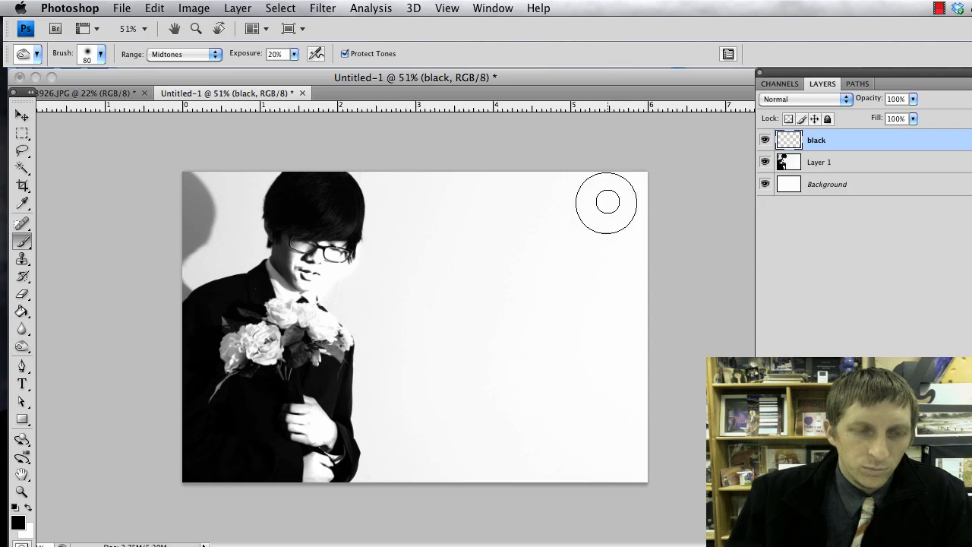
- Paint black over the wall shadow behind the subject's head with a 175 px brush at 20% hardness
key(b)
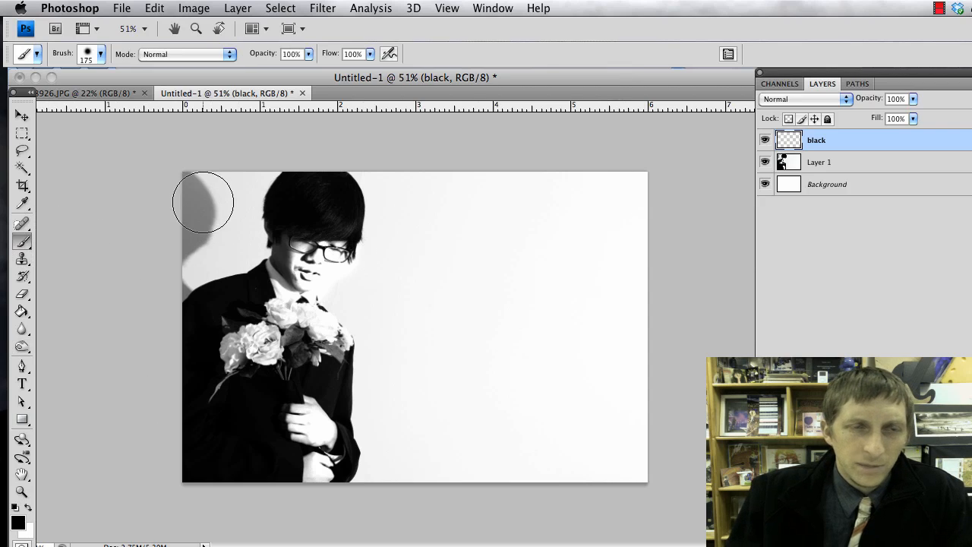
click(100, 56)
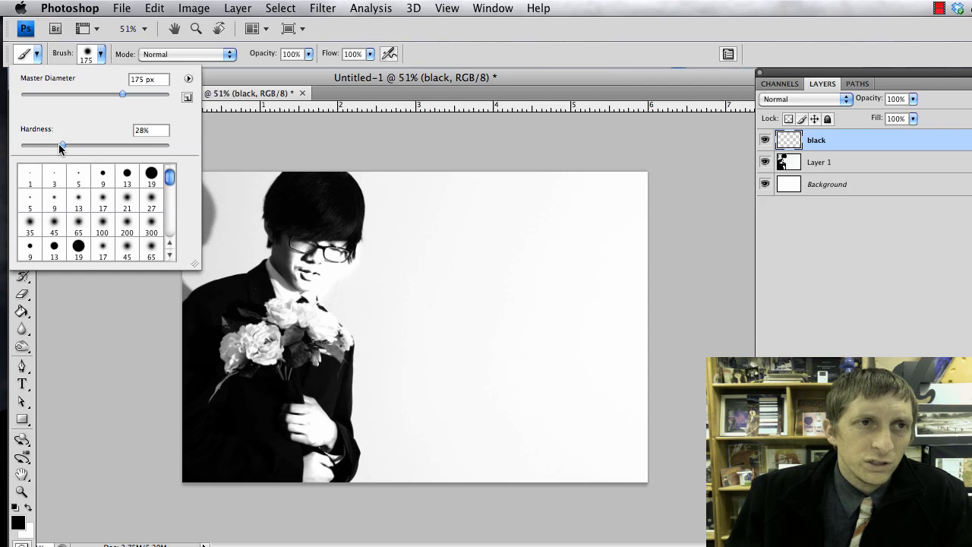
drag(58, 144, 50, 144)
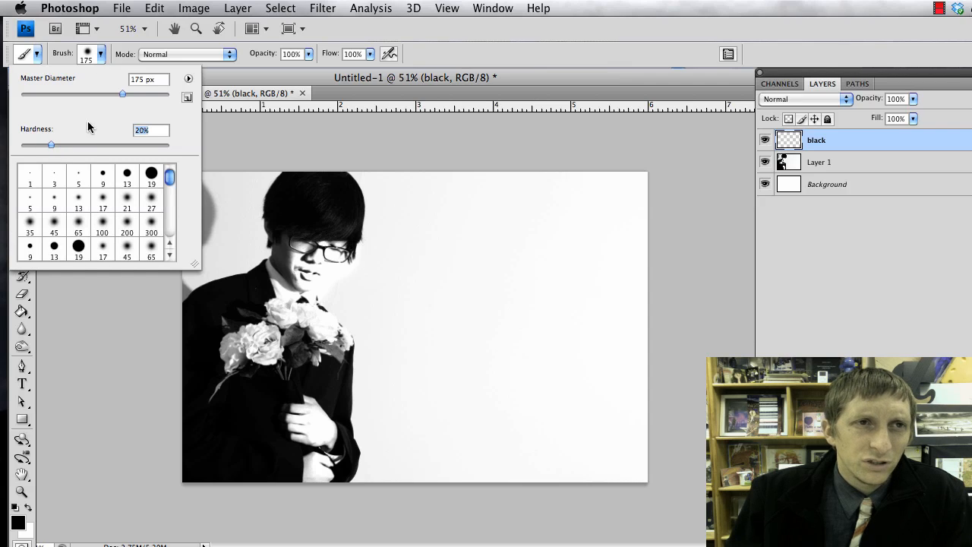
mouse_move(214, 192)
mouse_down()
mouse_move(188, 220)
mouse_move(188, 184)
mouse_move(201, 188)
mouse_move(178, 276)
mouse_move(184, 233)
mouse_move(189, 249)
mouse_move(204, 219)
mouse_move(202, 256)
mouse_move(226, 208)
mouse_move(230, 237)
mouse_move(239, 184)
mouse_move(232, 217)
mouse_move(203, 220)
mouse_up()
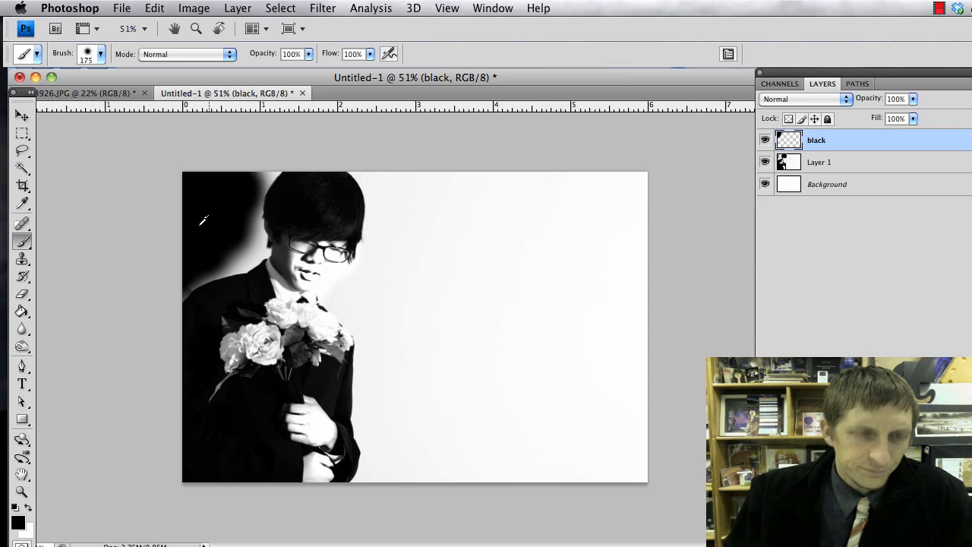
- Paint the remaining light gap between the subject's hair, shoulder and the background black with a 100 px brush
scroll(196, 226, up, 2)
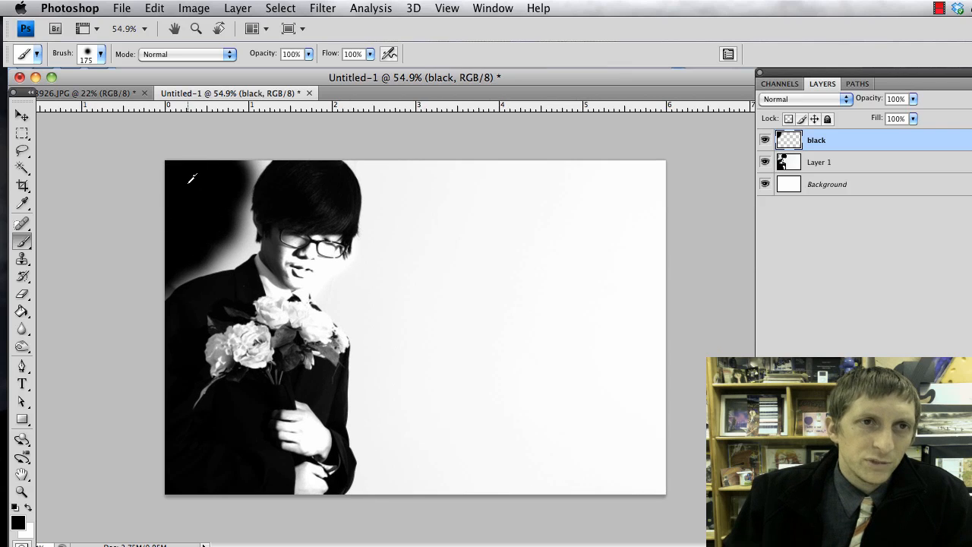
scroll(190, 179, up, 3)
scroll(132, 142, up, 2)
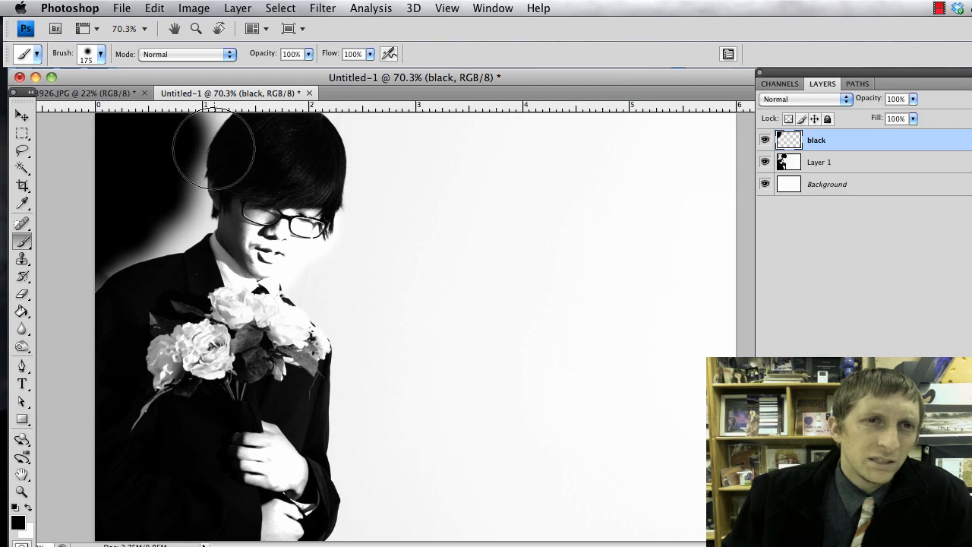
drag(168, 137, 172, 139)
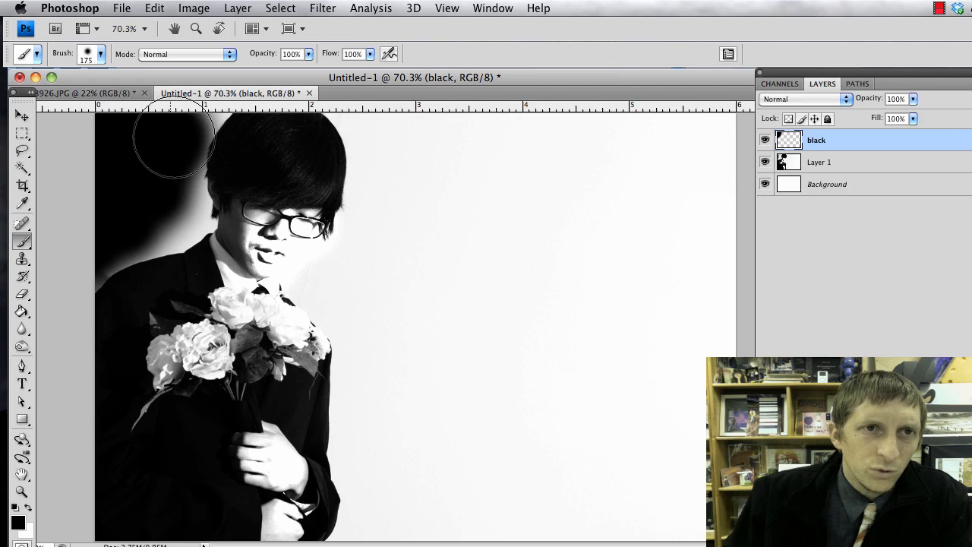
key(bracketleft)
key(bracketleft)
key(bracketleft)
mouse_move(157, 174)
mouse_down()
mouse_move(191, 169)
mouse_move(172, 163)
mouse_move(199, 147)
mouse_move(201, 132)
mouse_move(188, 126)
mouse_move(222, 119)
mouse_up()
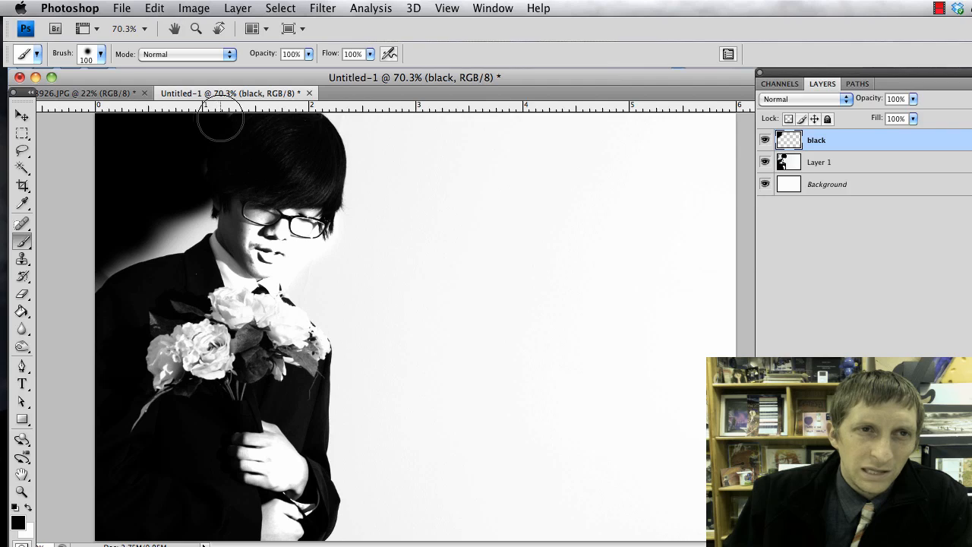
mouse_move(162, 195)
mouse_down()
mouse_move(198, 225)
mouse_move(179, 226)
mouse_move(87, 290)
mouse_move(182, 239)
mouse_move(201, 218)
mouse_move(180, 196)
mouse_up()
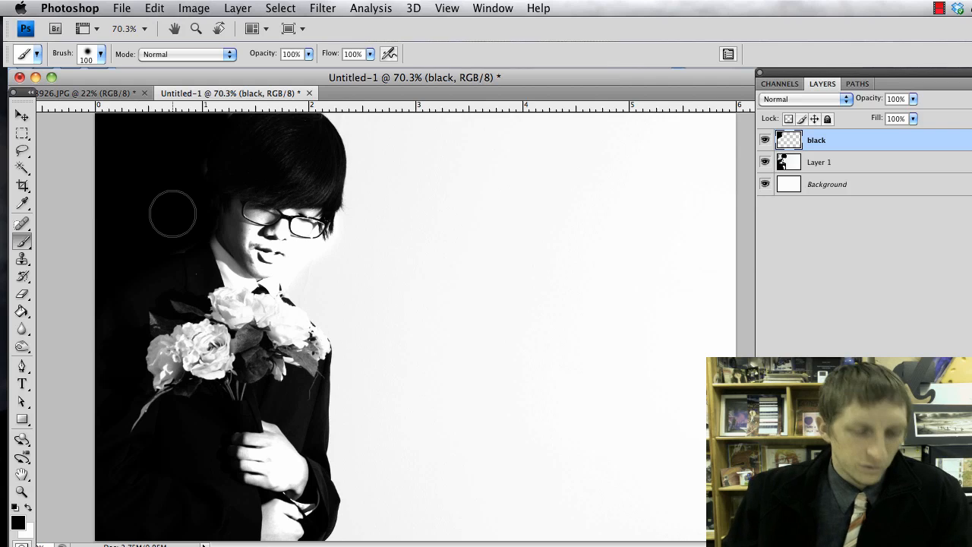
key(super+0)
key(super+minus)
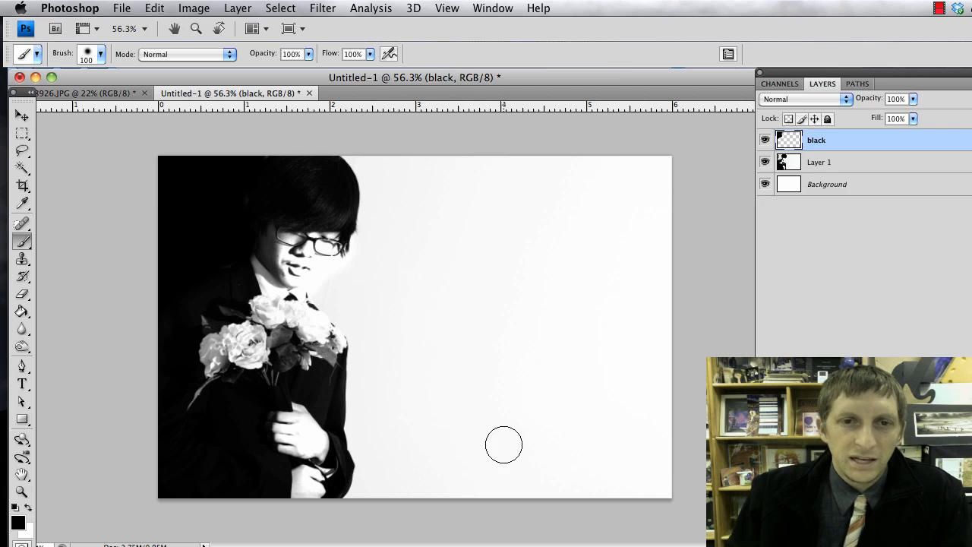
- Add the subject's first name as 24 pt black text and place it near the lower-right corner of the image
key(t)
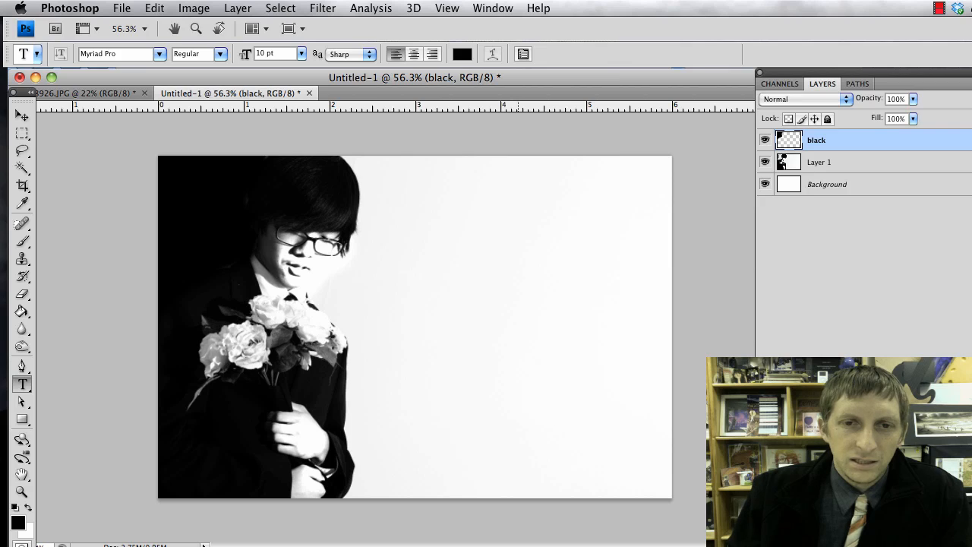
click(517, 460)
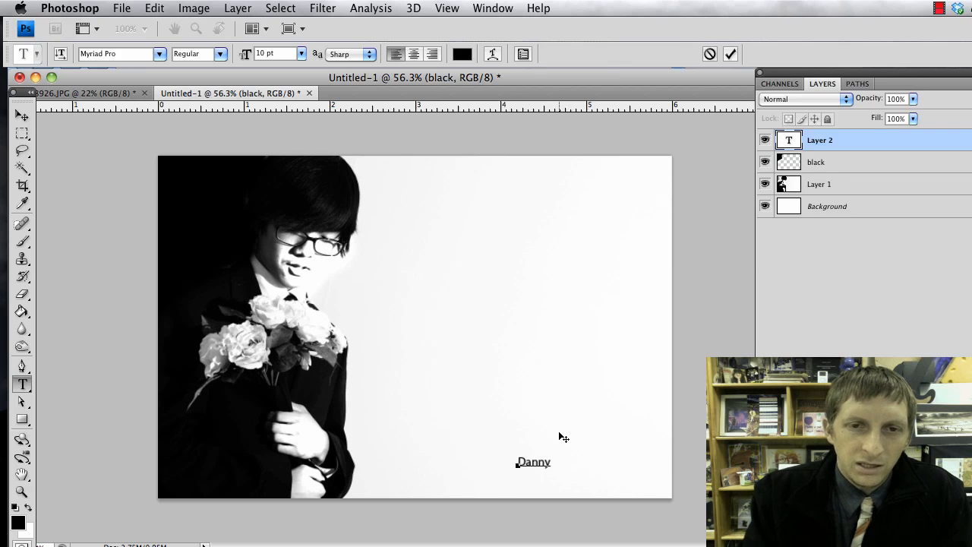
key(super+a)
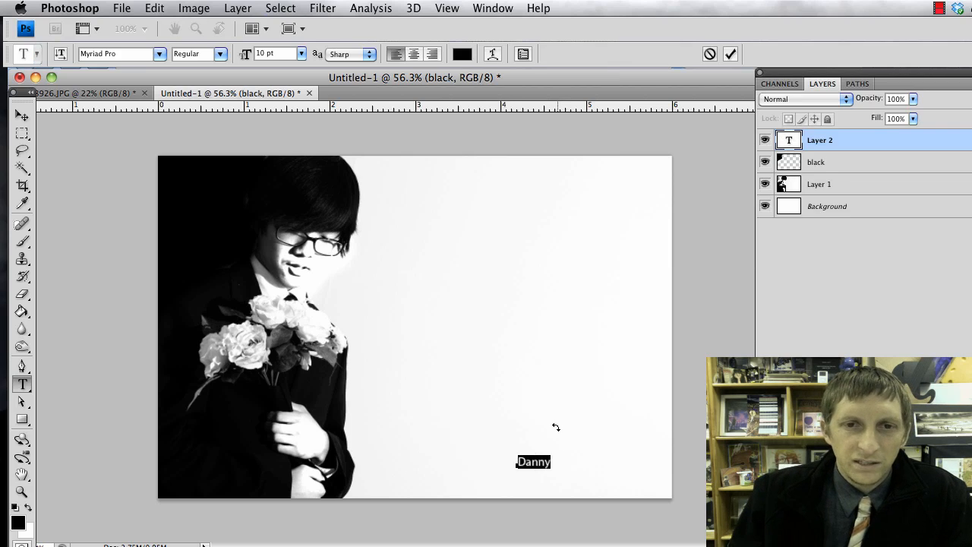
click(305, 54)
click(279, 165)
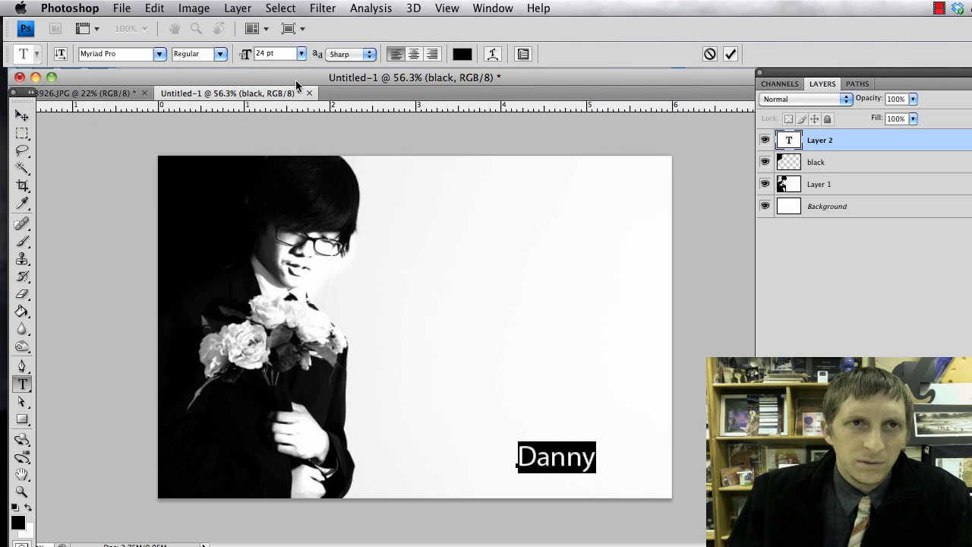
click(21, 115)
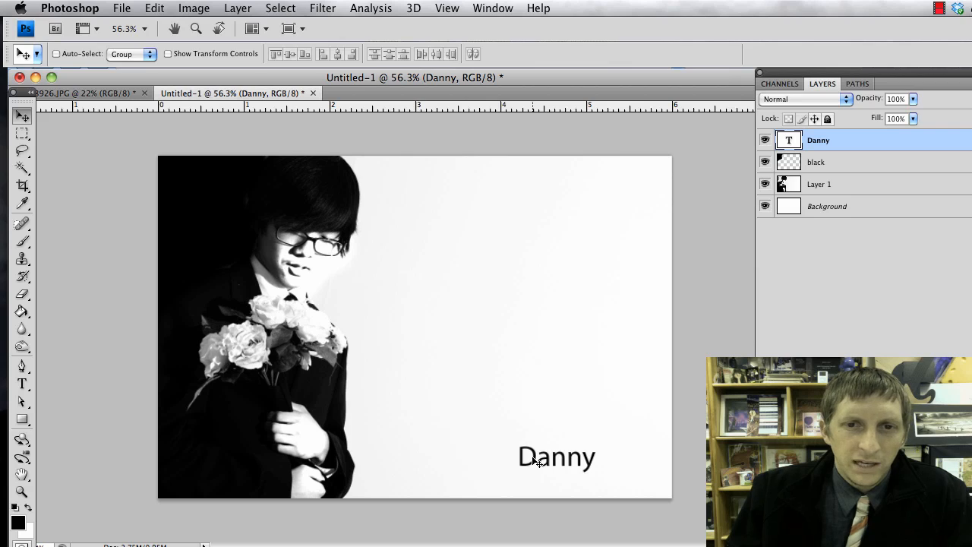
drag(536, 461, 561, 468)
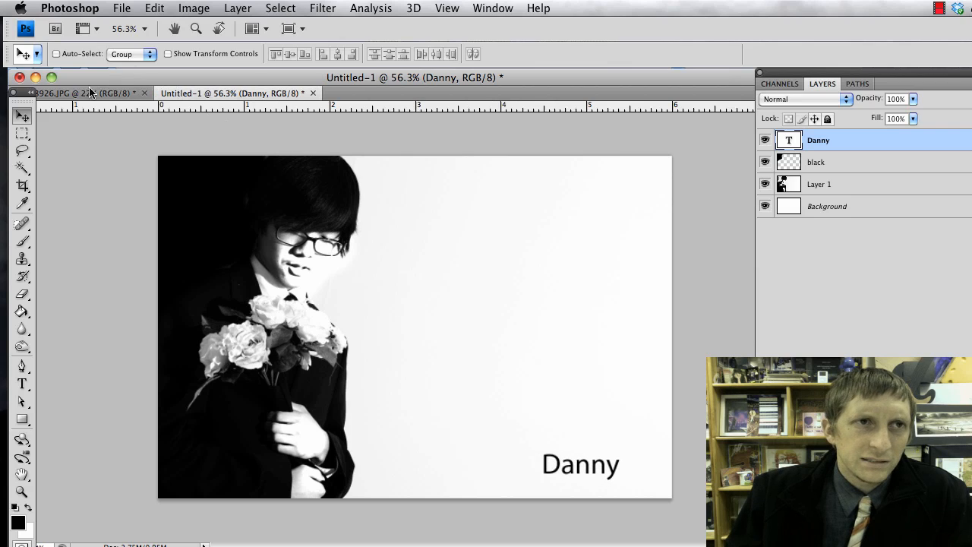
- Change the font of the name text to Skia and deselect the layer
key(t)
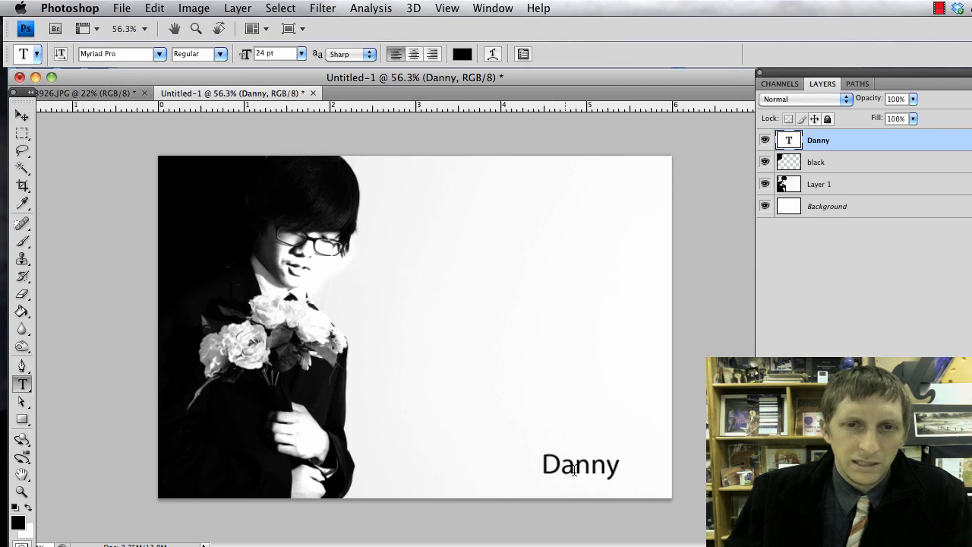
double_click(577, 465)
click(161, 54)
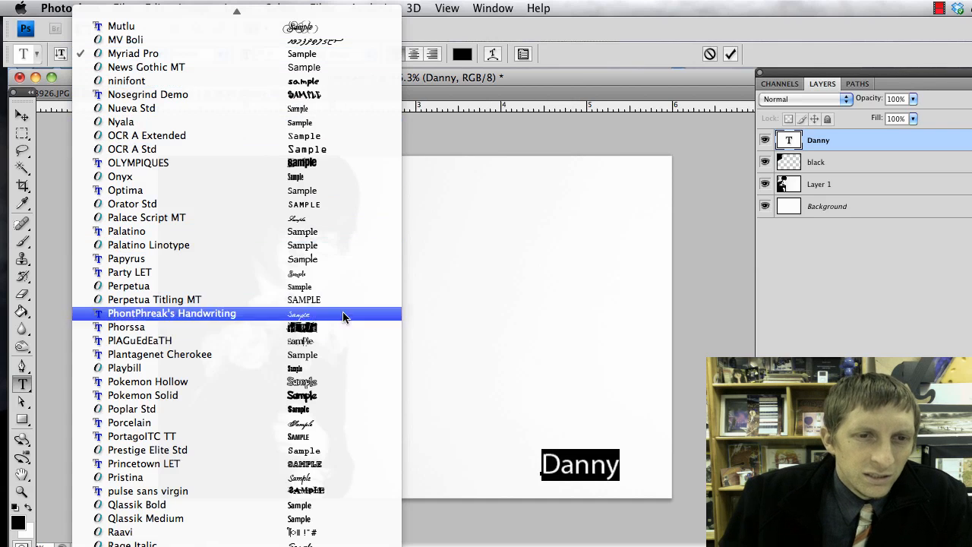
scroll(338, 403, down, 8)
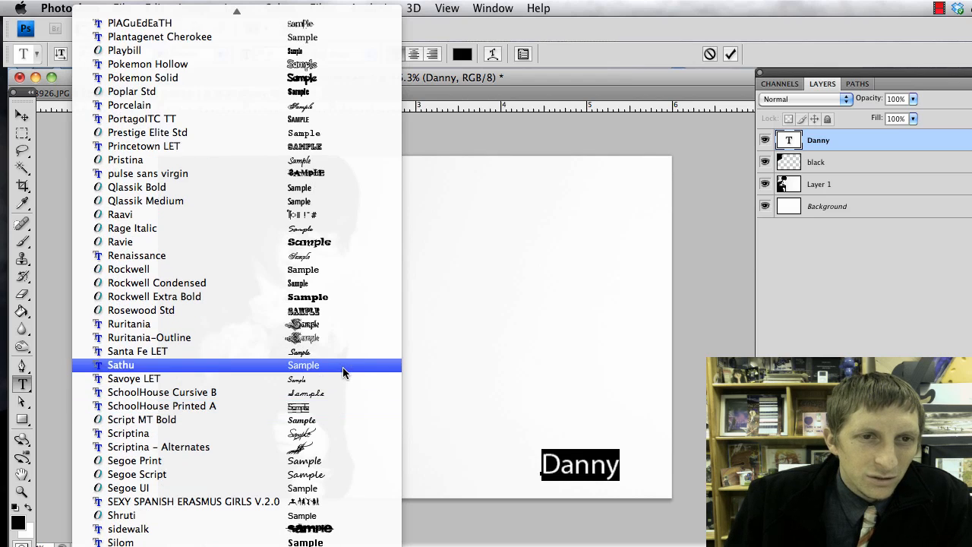
scroll(338, 386, down, 6)
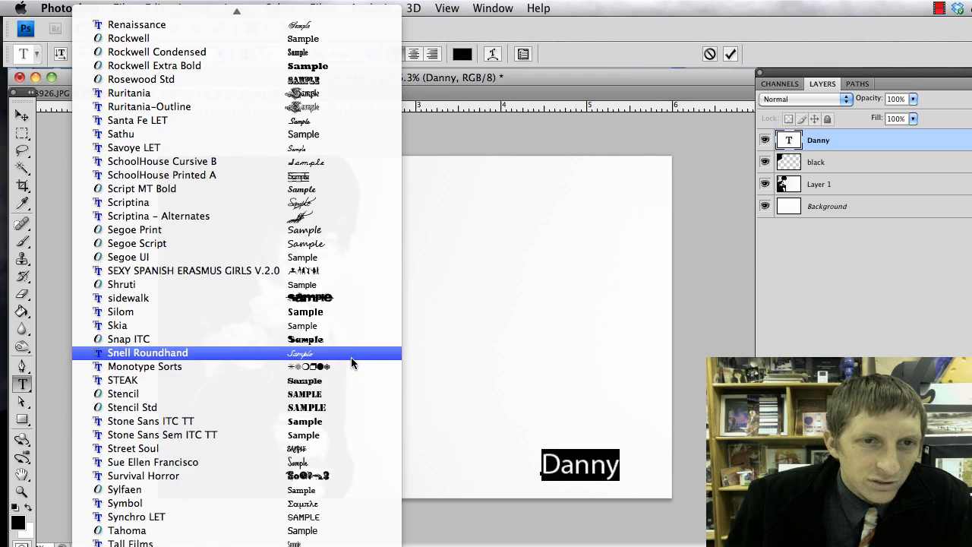
click(355, 326)
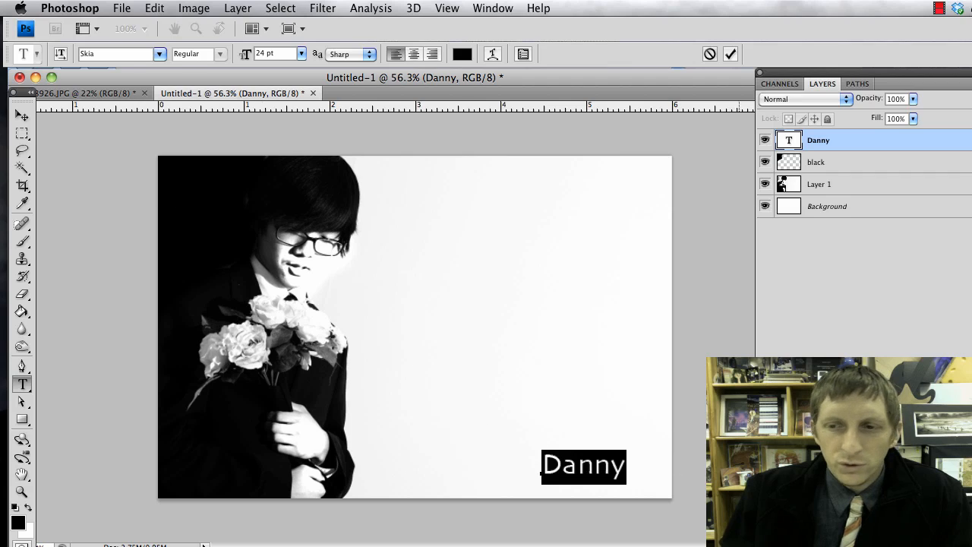
click(812, 327)
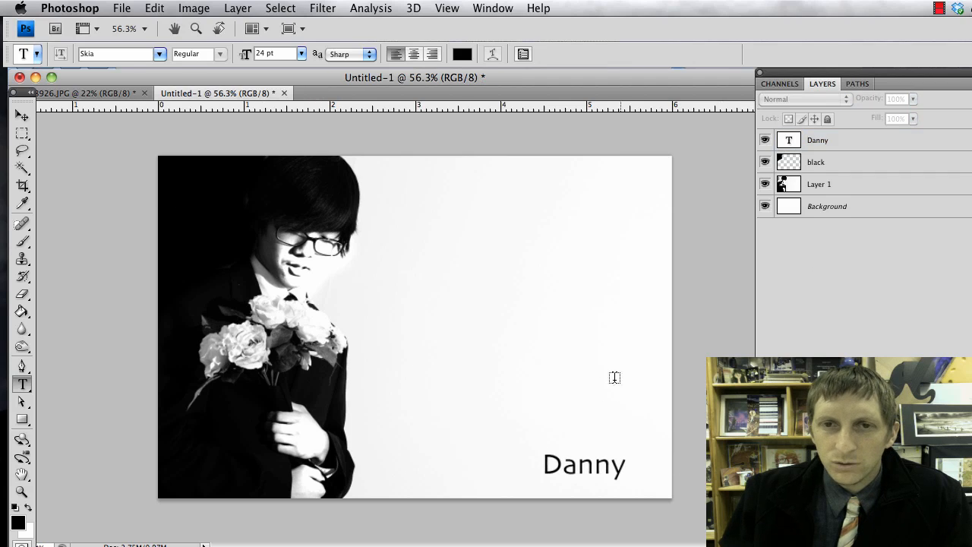
- Select the name text layer and add a Drop Shadow layer style to it
click(22, 115)
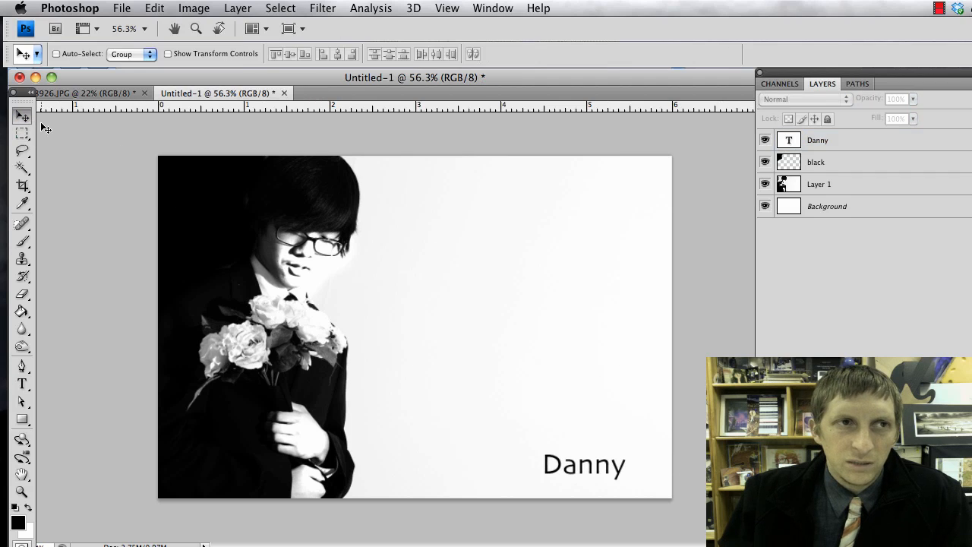
click(569, 464)
click(673, 231)
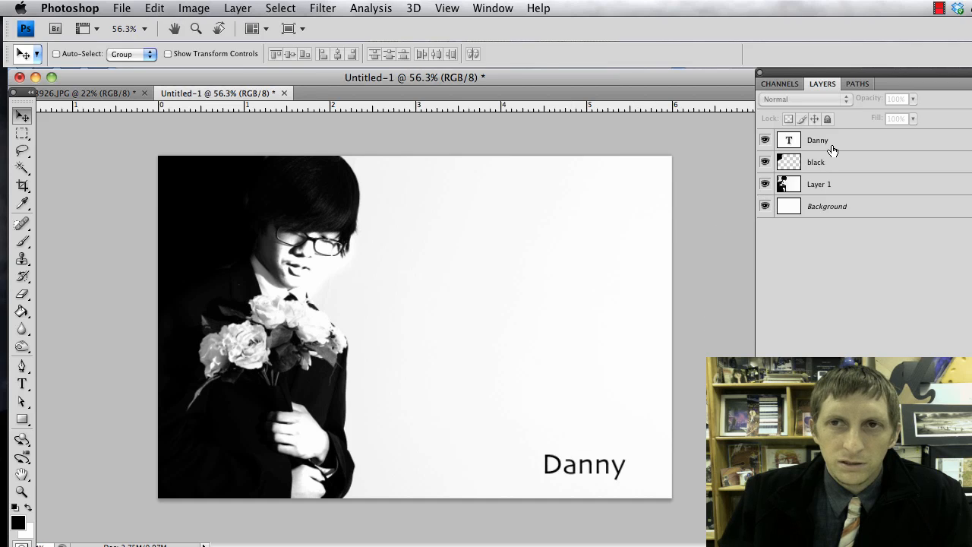
click(831, 146)
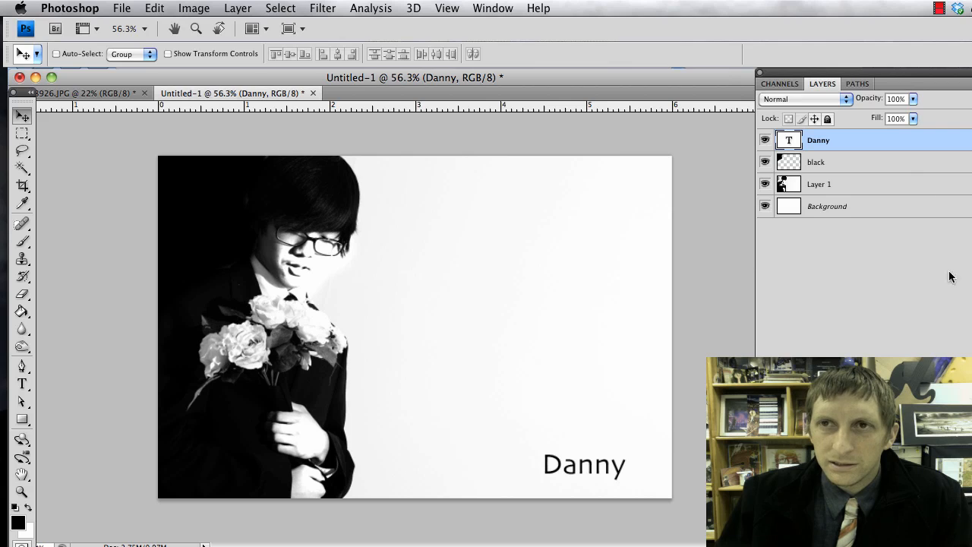
click(898, 73)
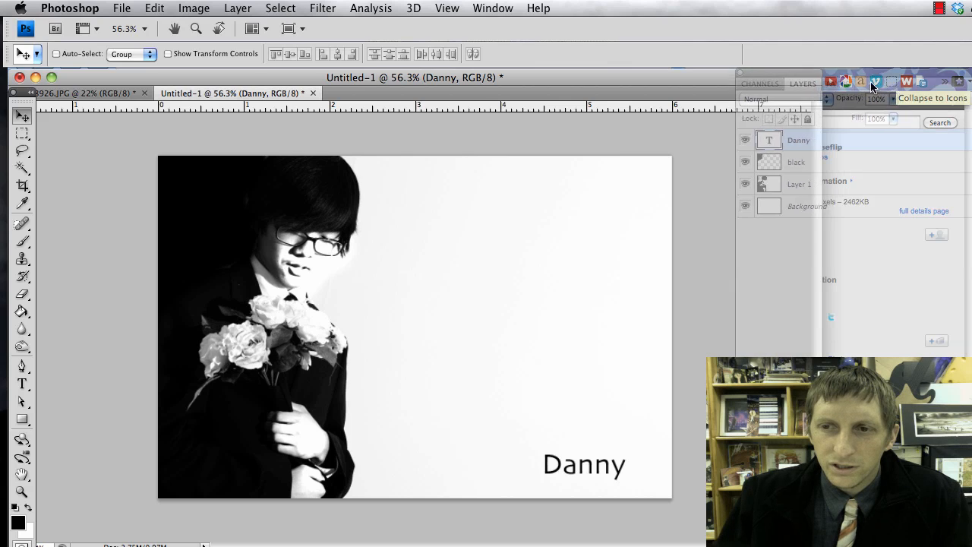
click(968, 90)
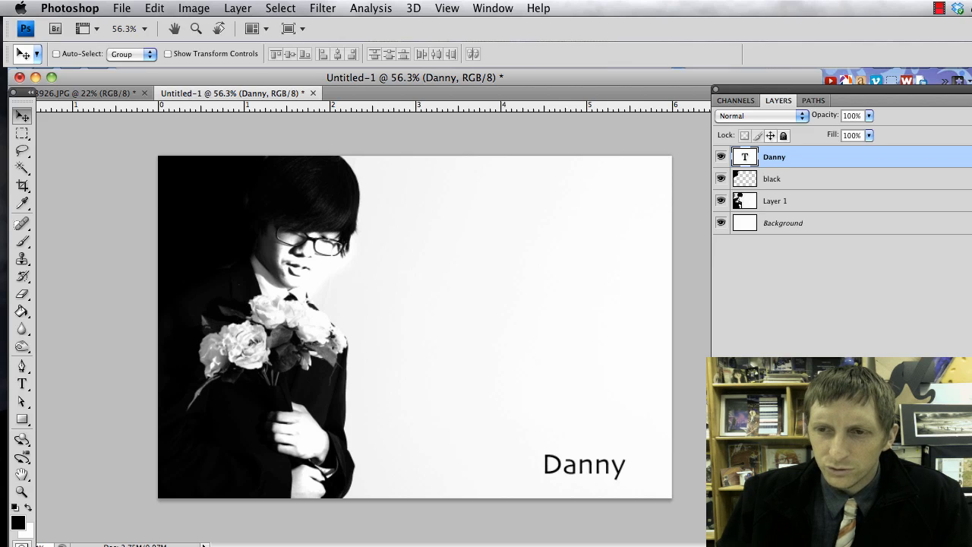
click(767, 410)
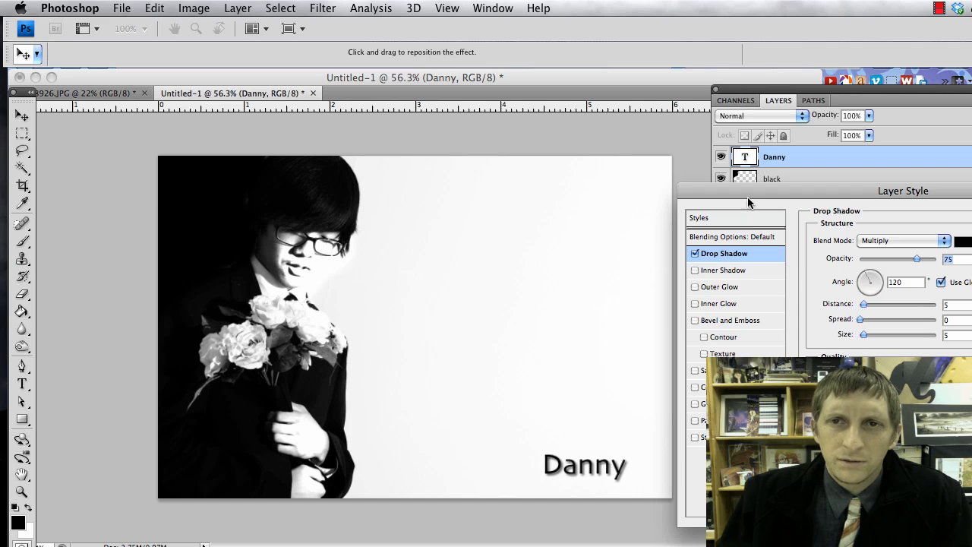
drag(747, 199, 690, 91)
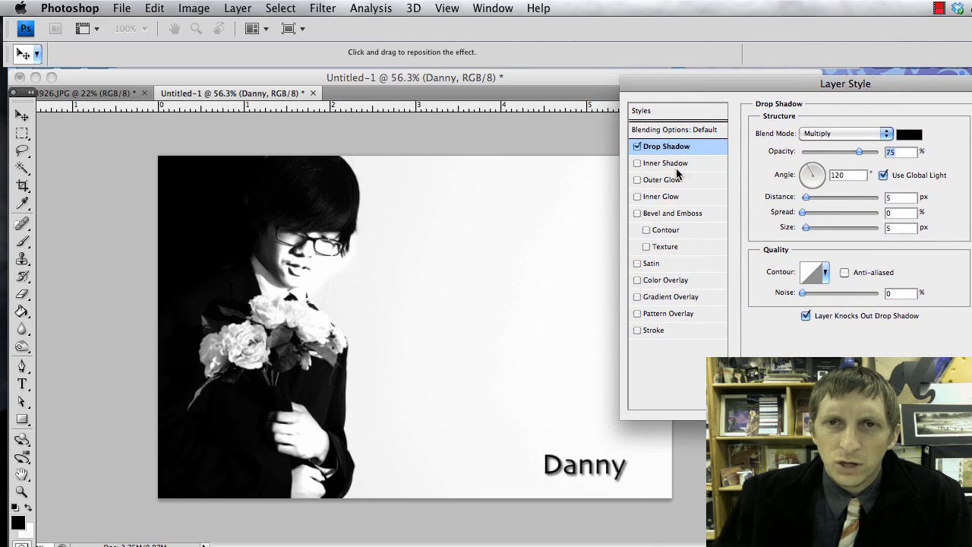
- Add a white Color Overlay in Normal mode at 100% opacity to the name text
click(637, 281)
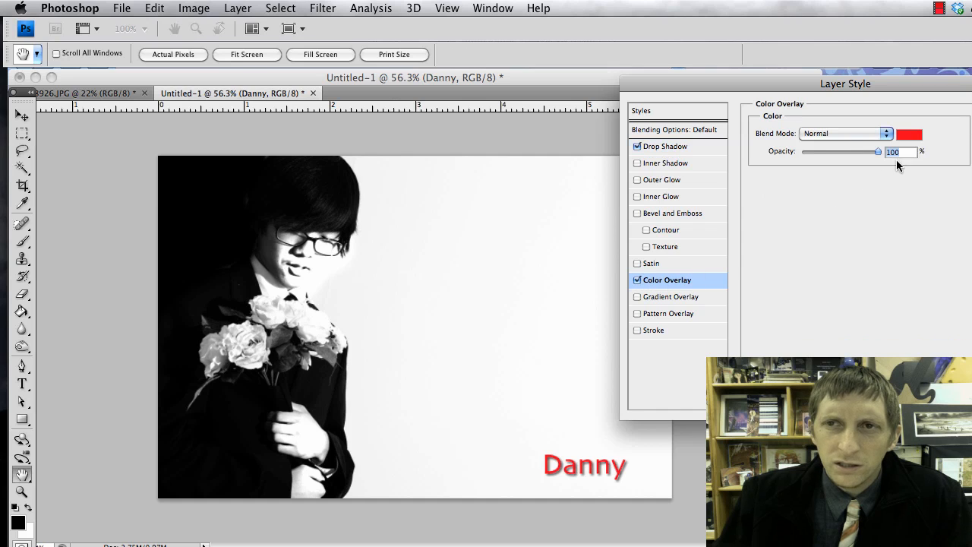
click(906, 134)
drag(455, 241, 407, 233)
click(747, 222)
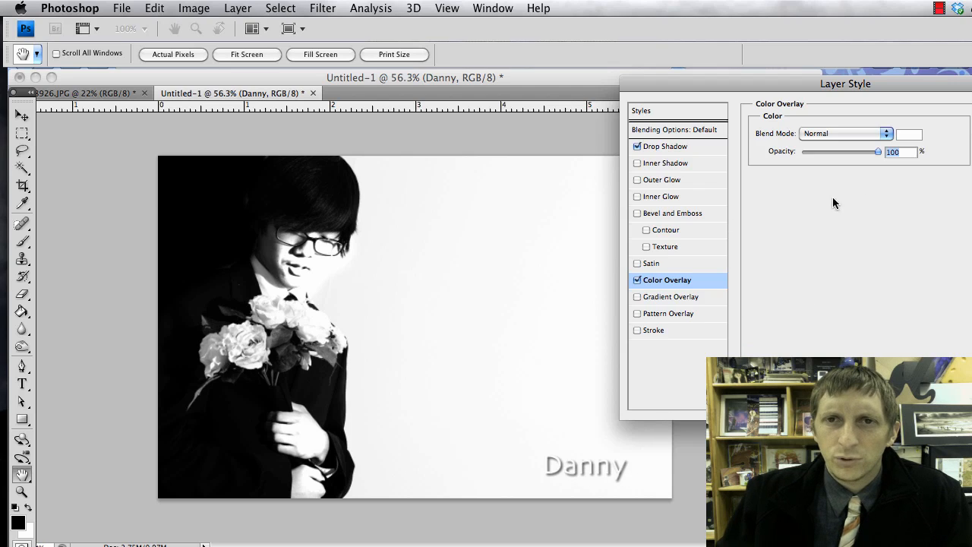
- Try Bevel and Emboss, Inner Glow and Inner Shadow on the name text, keep only Outer Glow as an additional effect, and apply the style
click(637, 213)
click(637, 214)
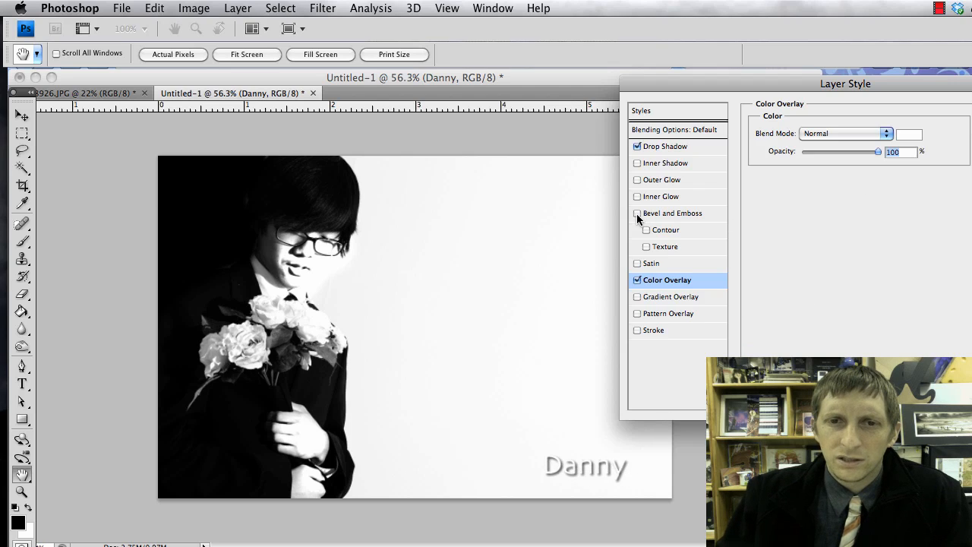
click(637, 197)
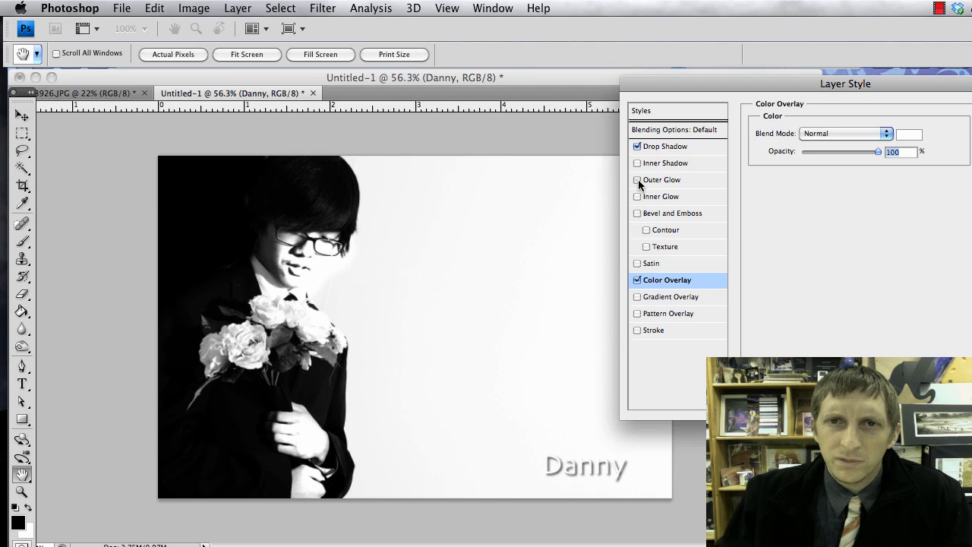
click(637, 180)
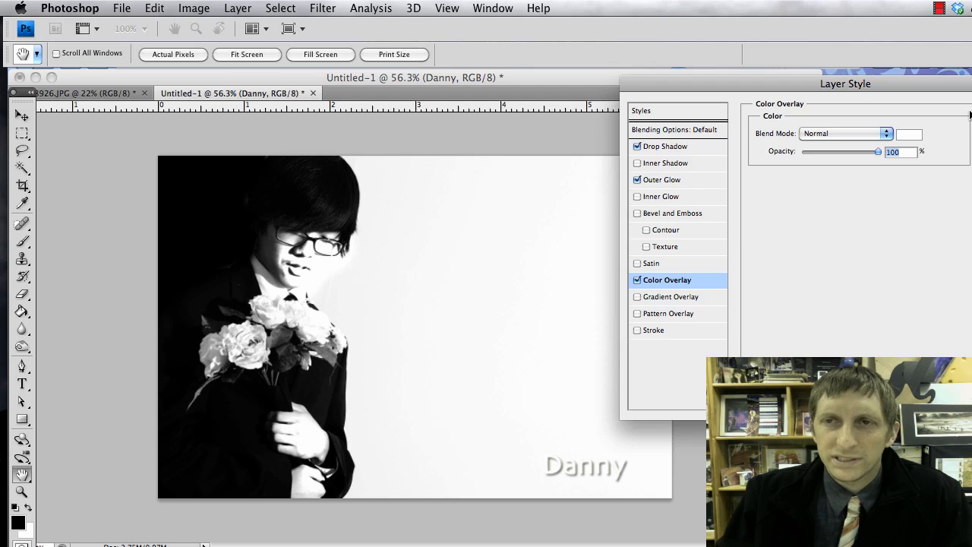
click(637, 164)
click(637, 164)
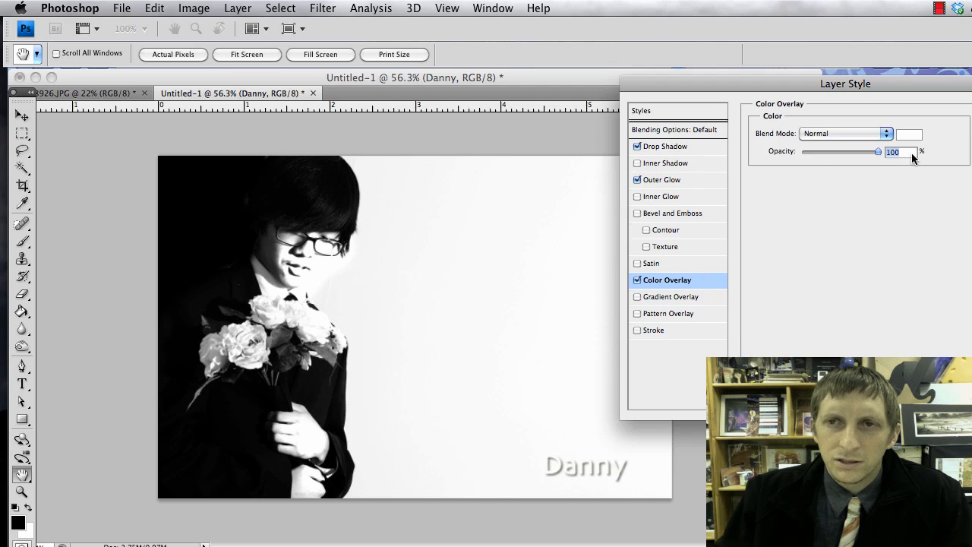
key(Return)
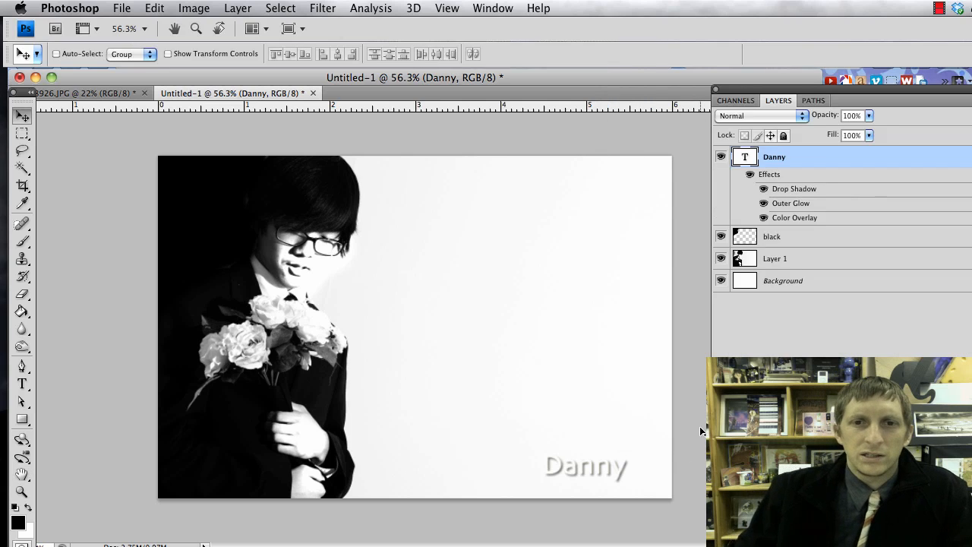